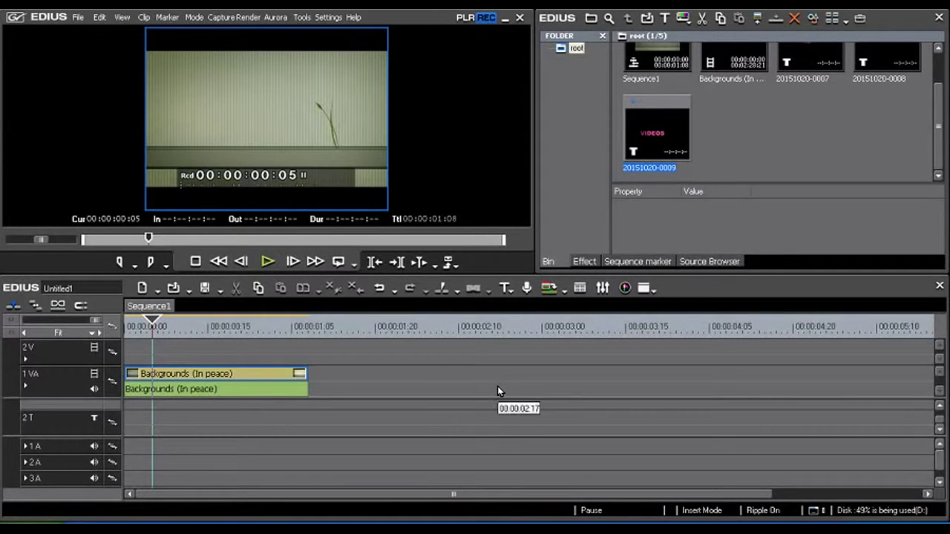
# Delete the 2T title track from its context menu, leaving only the 1T title track.
pyautogui.click(512, 290)
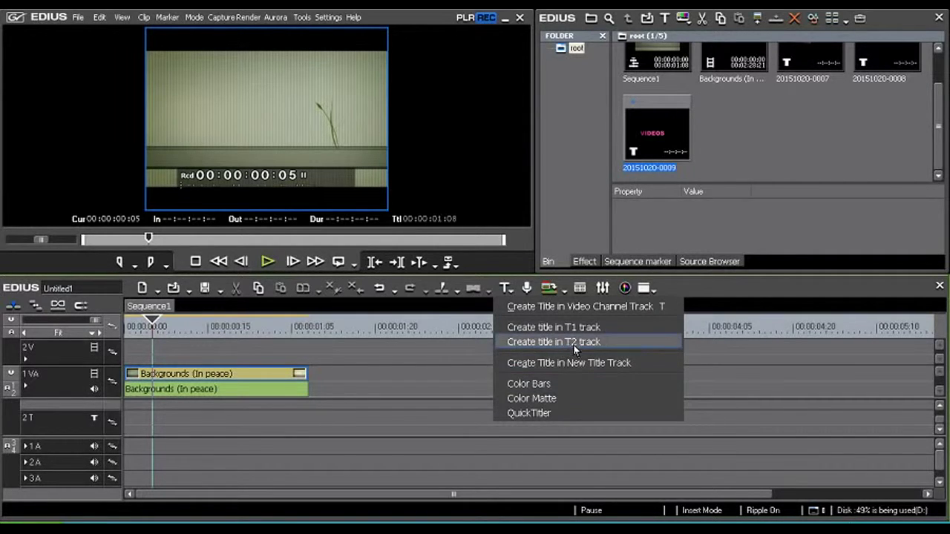
pyautogui.click(319, 420)
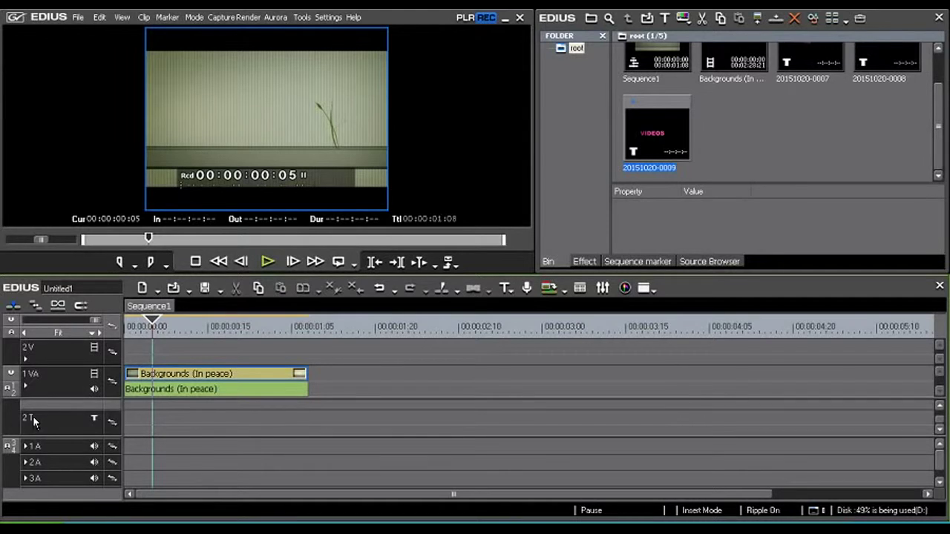
pyautogui.rightClick(52, 429)
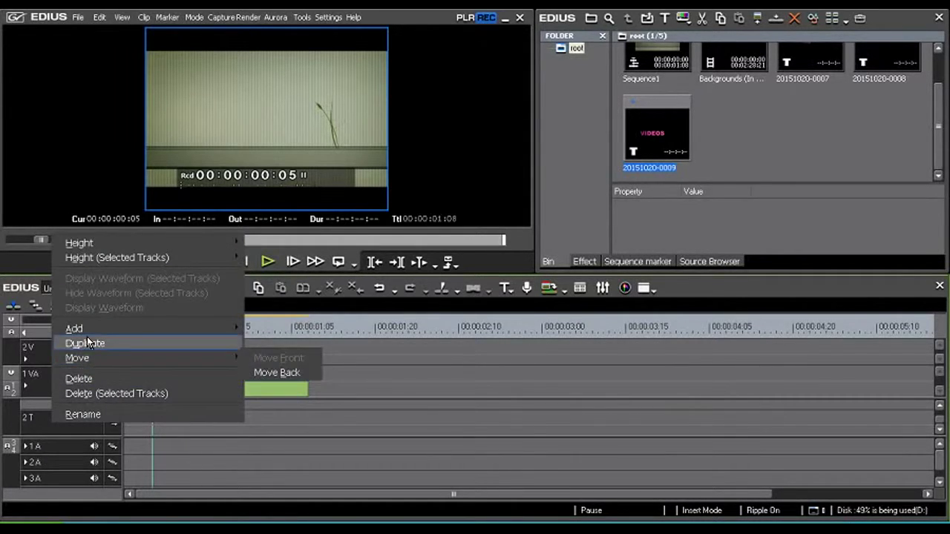
pyautogui.moveTo(153, 328)
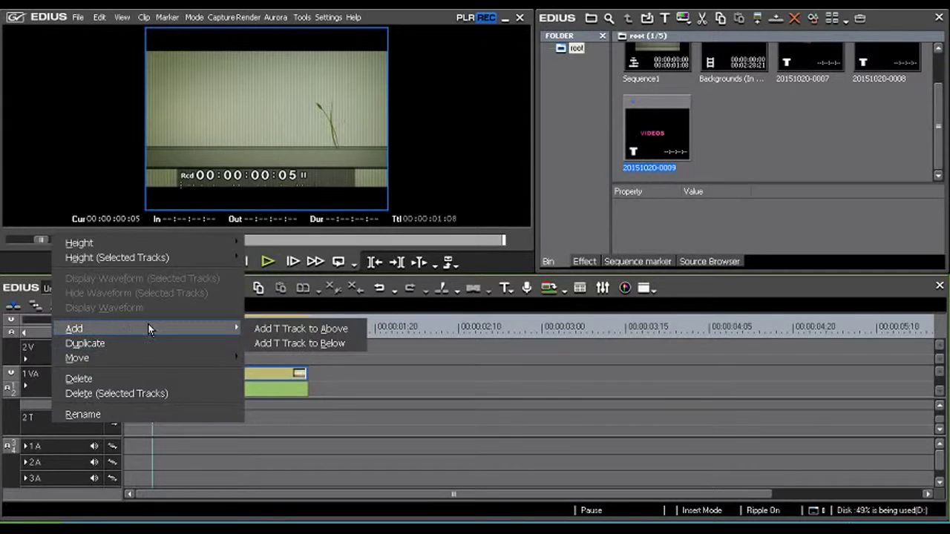
pyautogui.click(82, 378)
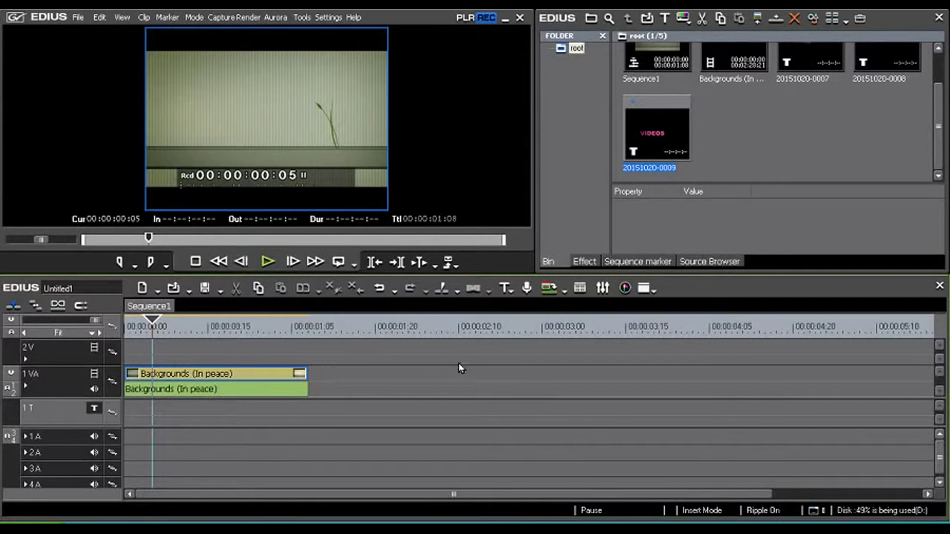
# Create a new title on the 1T track and move the Quick Titler window up.
pyautogui.click(511, 290)
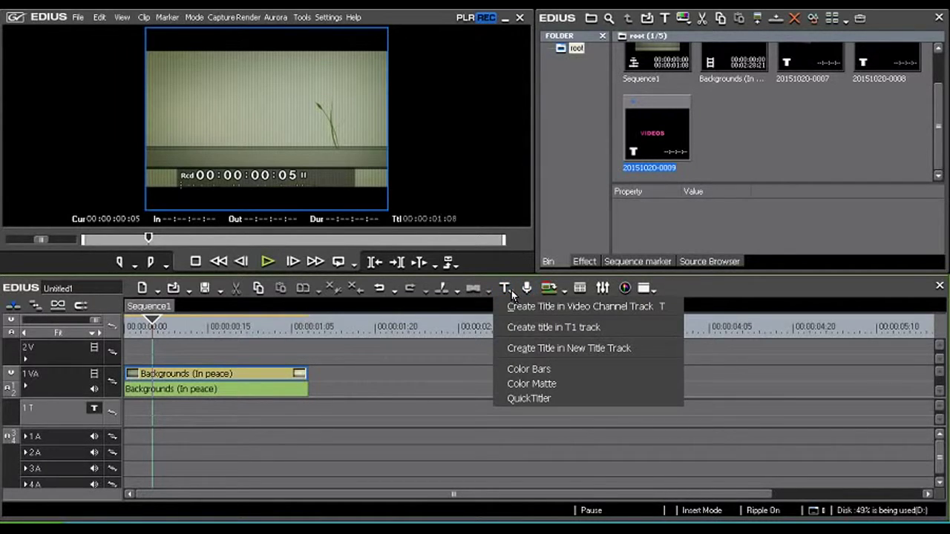
pyautogui.click(526, 329)
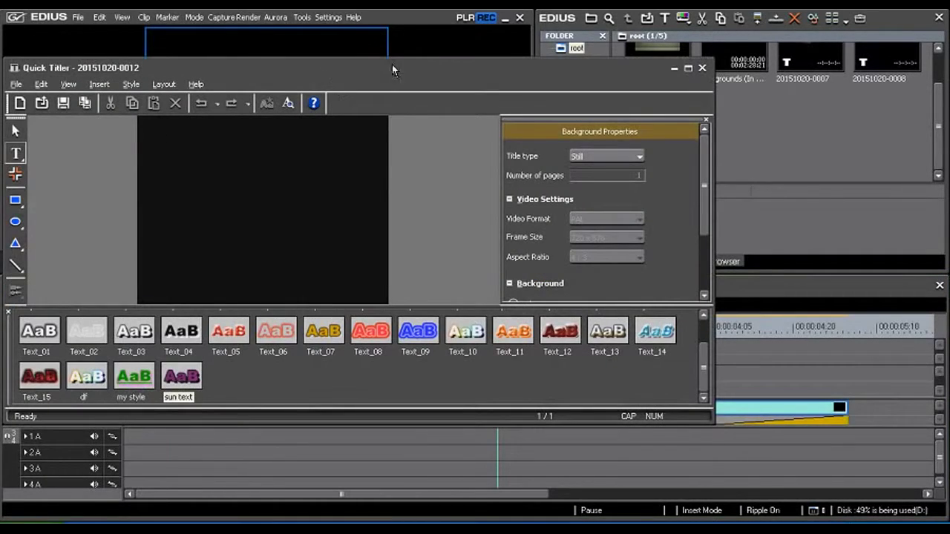
pyautogui.moveTo(400, 67); pyautogui.dragTo(531, 35)
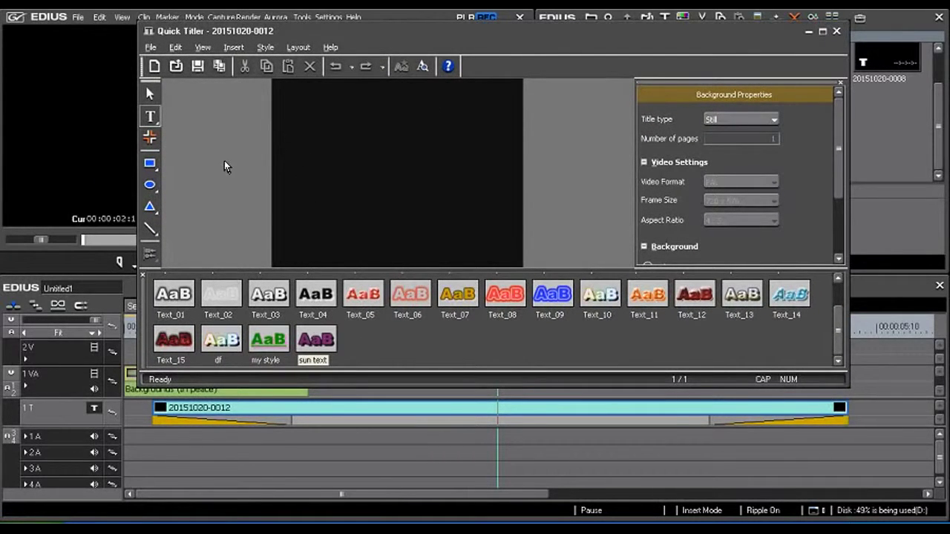
# Enter CRAZY as the title text, removing a briefly typed second line VIDEOS.
pyautogui.write('CR')
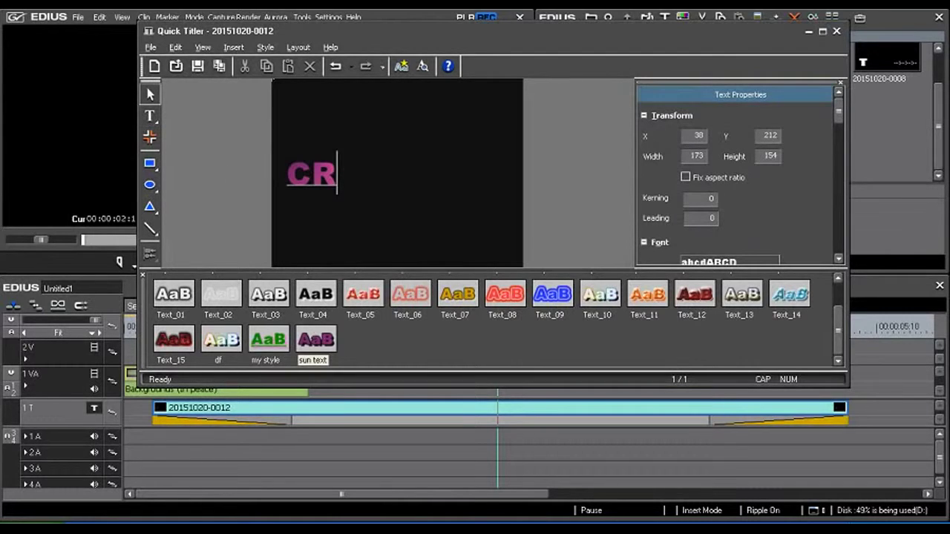
pyautogui.write('AZY')
pyautogui.press('Return')
pyautogui.write('V')
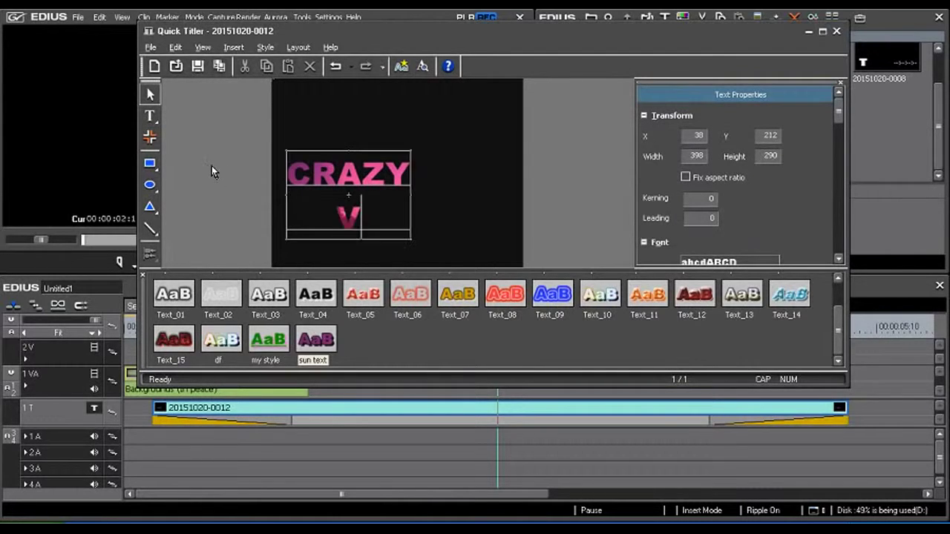
pyautogui.write('IDEOS')
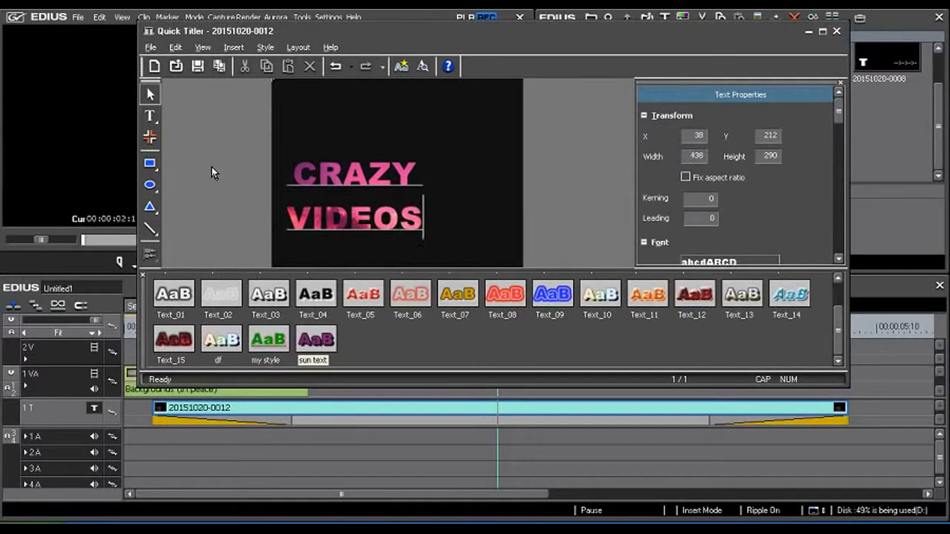
pyautogui.press('BackSpace')
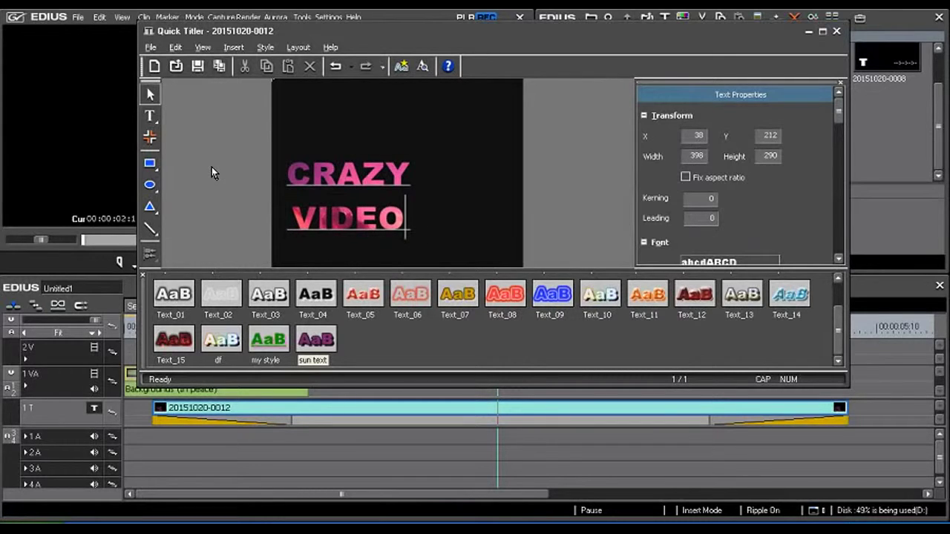
pyautogui.press('BackSpace')
pyautogui.press('BackSpace')
pyautogui.press('BackSpace')
pyautogui.press('BackSpace')
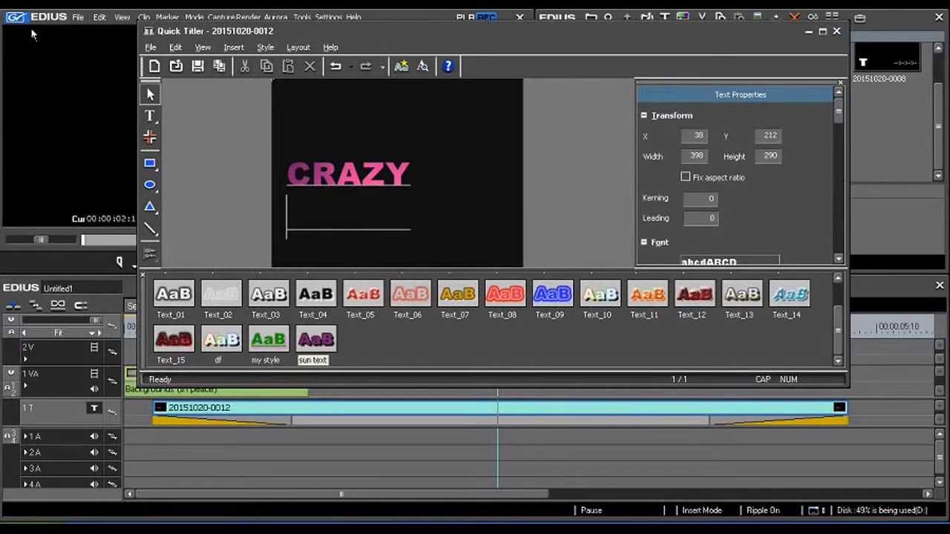
pyautogui.click(462, 176)
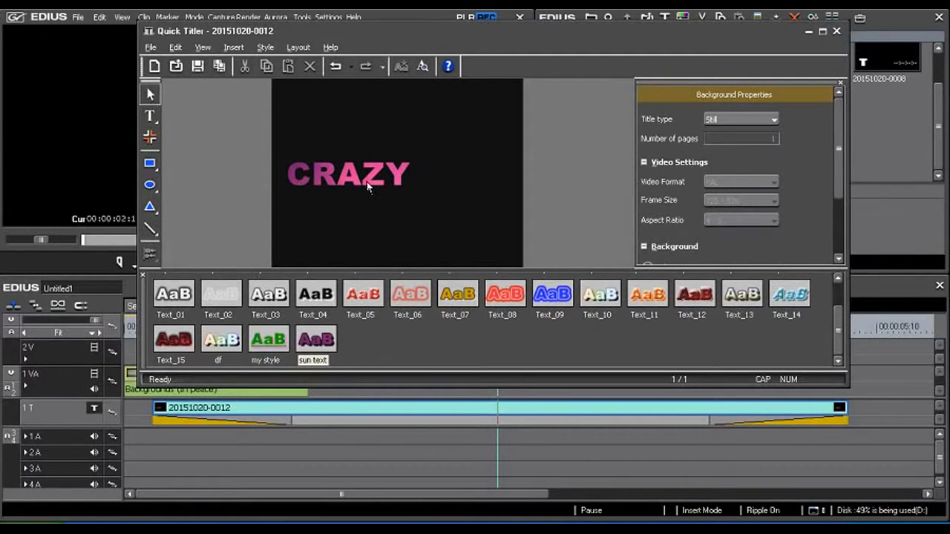
# Reposition the CRAZY text box around the title frame.
pyautogui.moveTo(359, 183)
pyautogui.mouseDown()
pyautogui.moveTo(360, 138)
pyautogui.moveTo(458, 144)
pyautogui.moveTo(475, 194)
pyautogui.moveTo(400, 133)
pyautogui.moveTo(369, 142)
pyautogui.moveTo(375, 156)
pyautogui.moveTo(356, 163)
pyautogui.mouseUp()
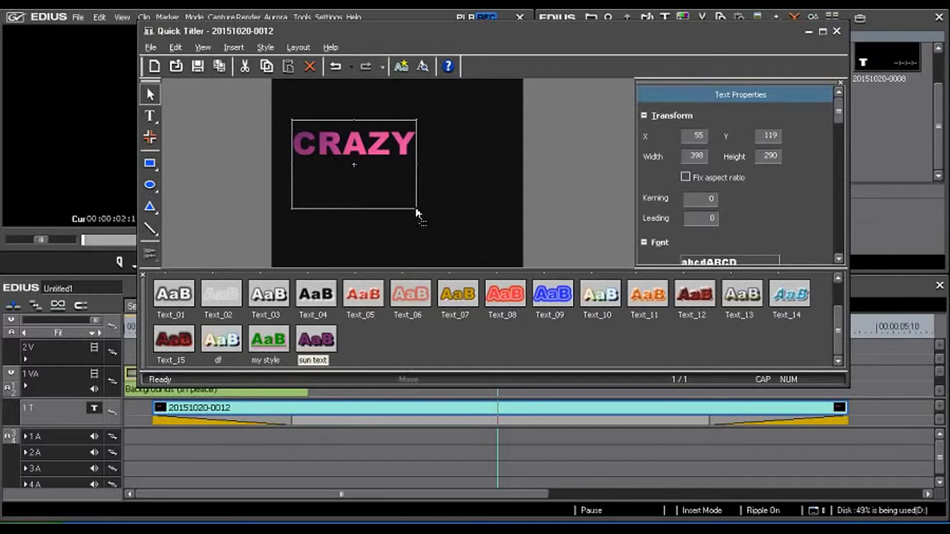
pyautogui.click(417, 216)
pyautogui.click(416, 211)
pyautogui.click(417, 122)
pyautogui.click(407, 146)
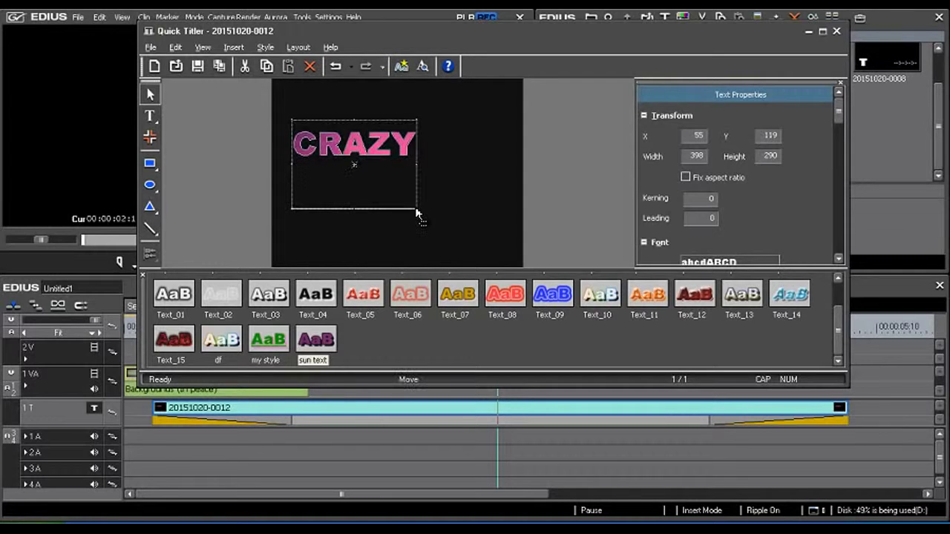
pyautogui.moveTo(416, 214); pyautogui.dragTo(468, 198)
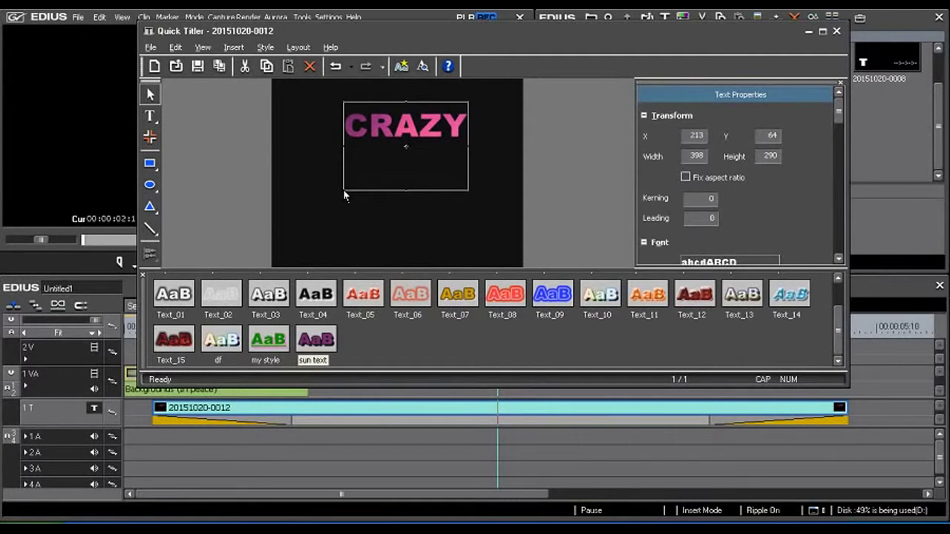
pyautogui.moveTo(344, 195); pyautogui.dragTo(320, 207)
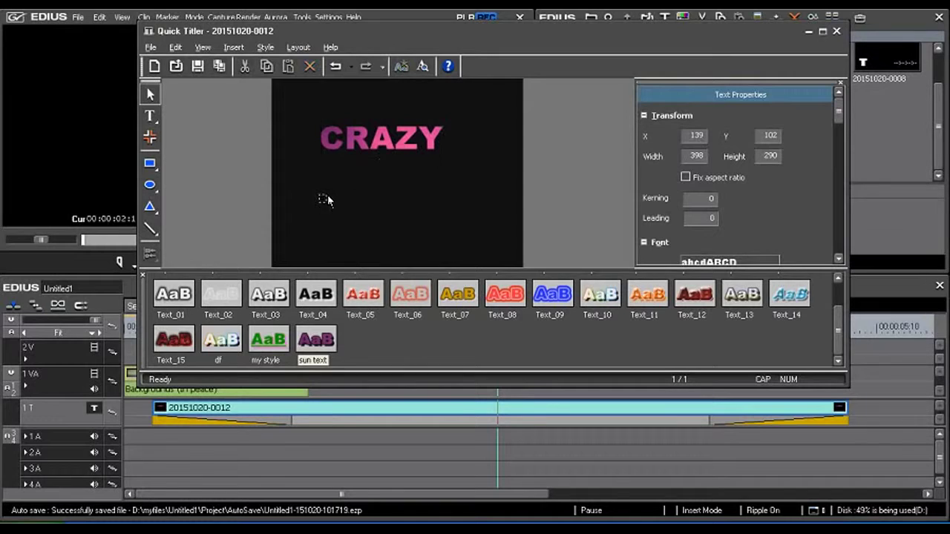
# With Fix aspect ratio on, size CRAZY to 361×263 and place it at X 96, Y 108.
pyautogui.click(687, 178)
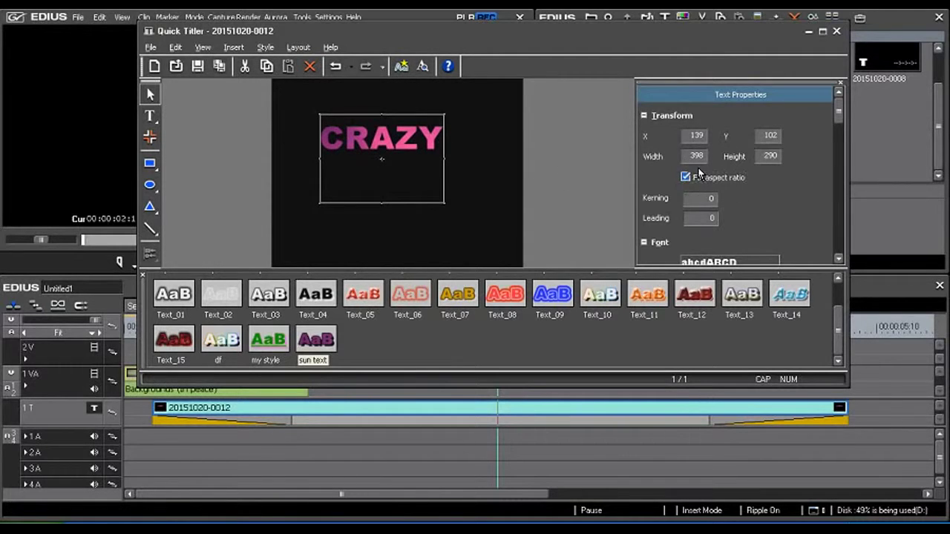
pyautogui.moveTo(703, 156)
pyautogui.mouseDown()
pyautogui.moveTo(704, 77)
pyautogui.moveTo(714, 194)
pyautogui.mouseUp()
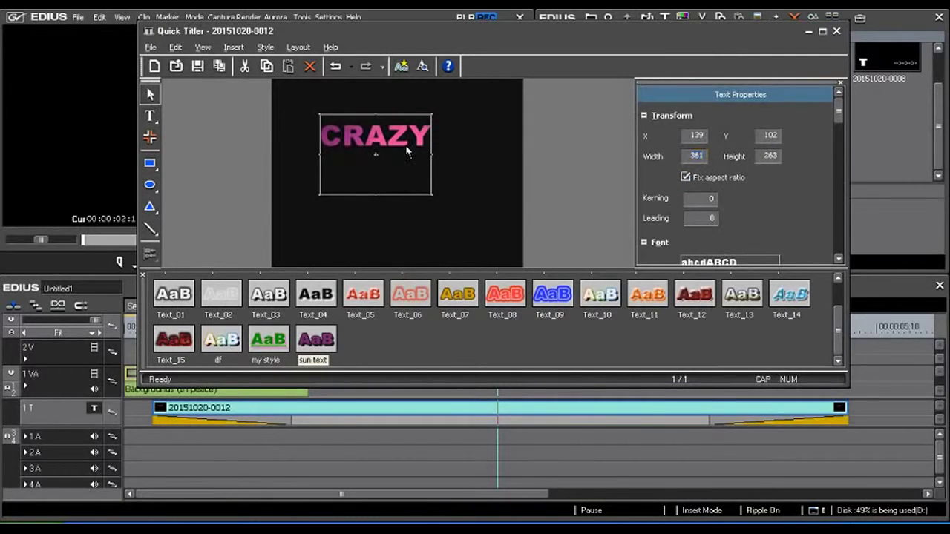
pyautogui.moveTo(418, 149); pyautogui.dragTo(403, 150)
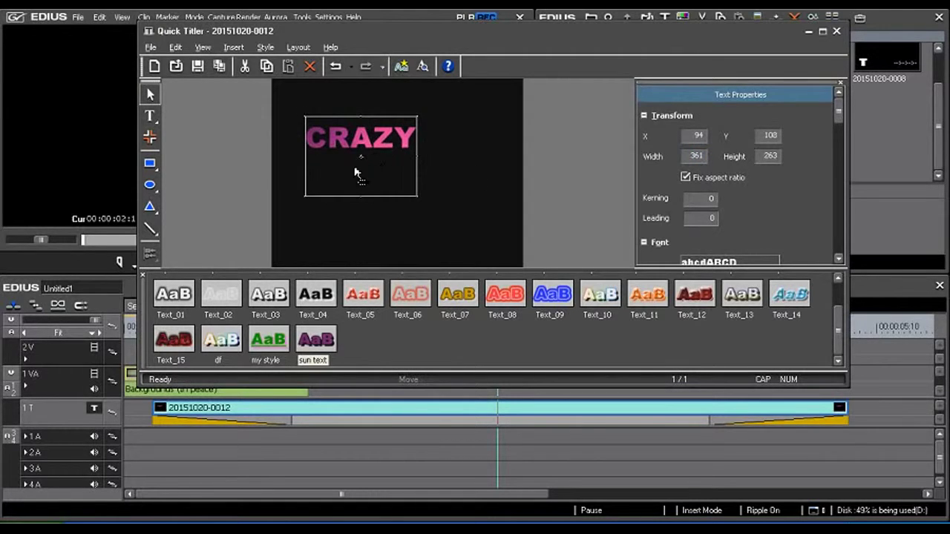
pyautogui.moveTo(380, 145); pyautogui.dragTo(381, 144)
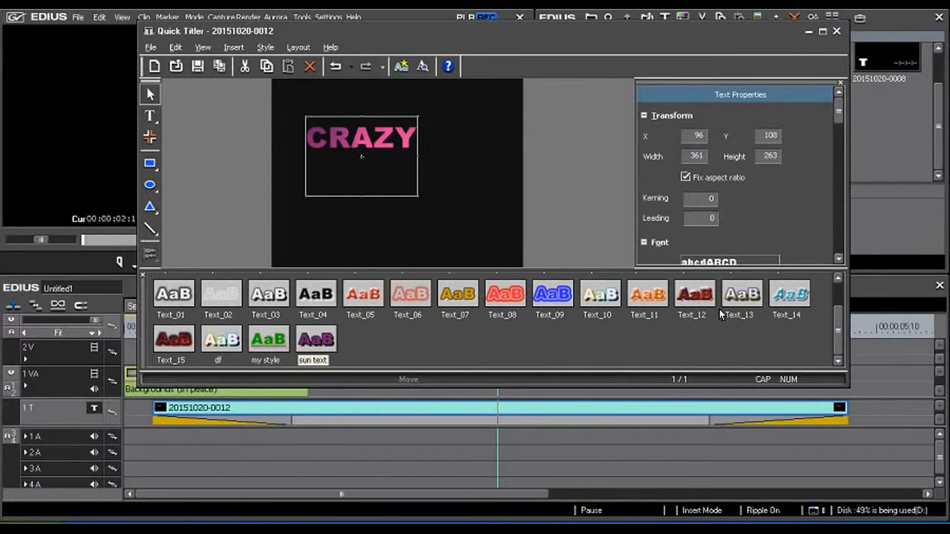
# Try the Text_13, Text_09, Text_08, Text_04, pastel rainbow and Text_15 looks on CRAZY.
pyautogui.click(742, 296)
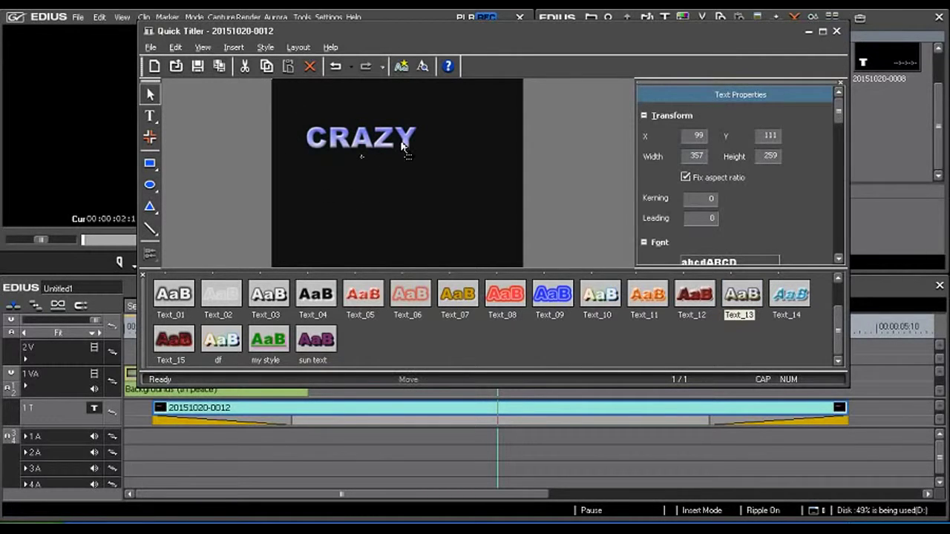
pyautogui.click(564, 297)
pyautogui.click(517, 293)
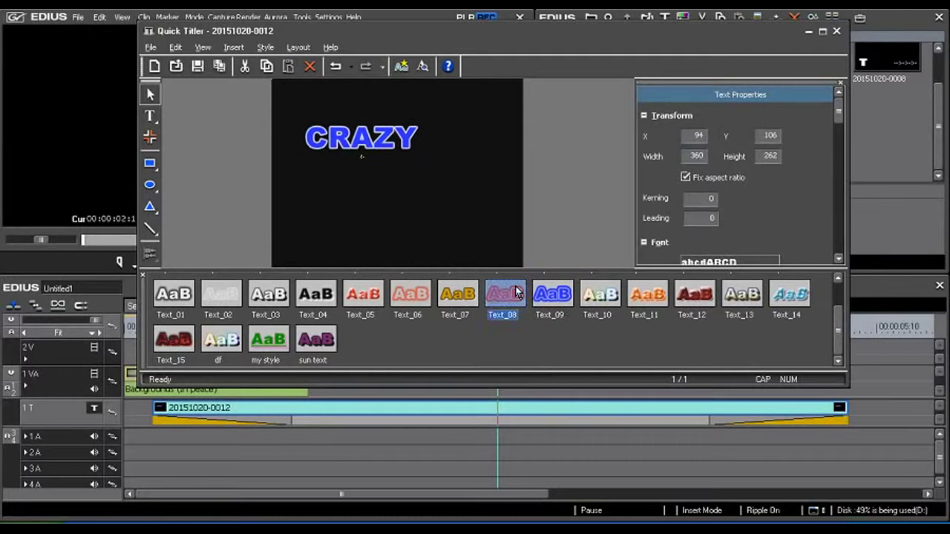
pyautogui.click(325, 294)
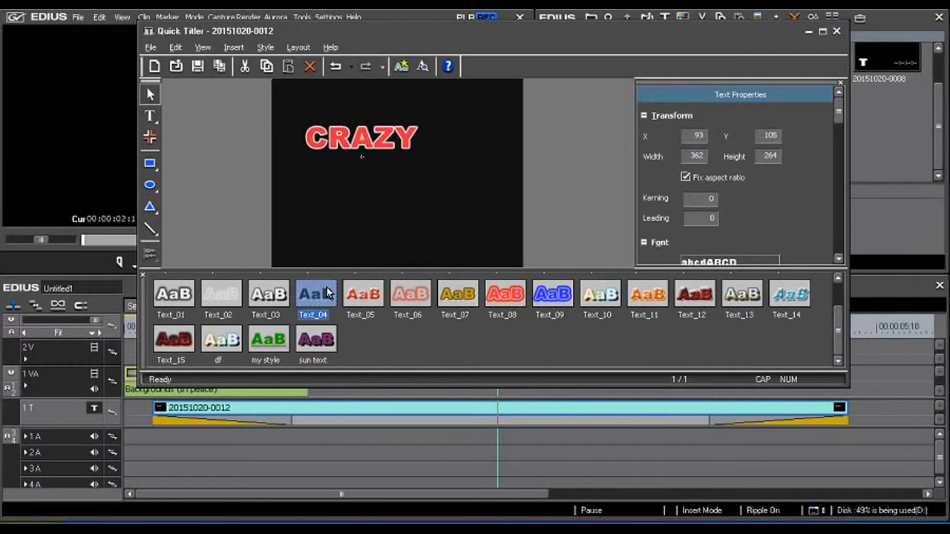
pyautogui.click(230, 341)
pyautogui.click(187, 349)
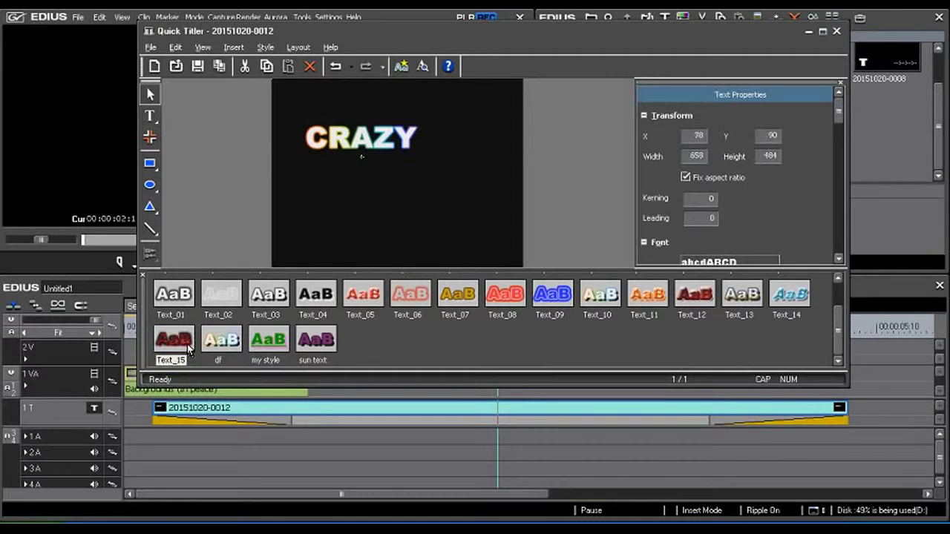
pyautogui.moveTo(841, 330); pyautogui.dragTo(839, 297)
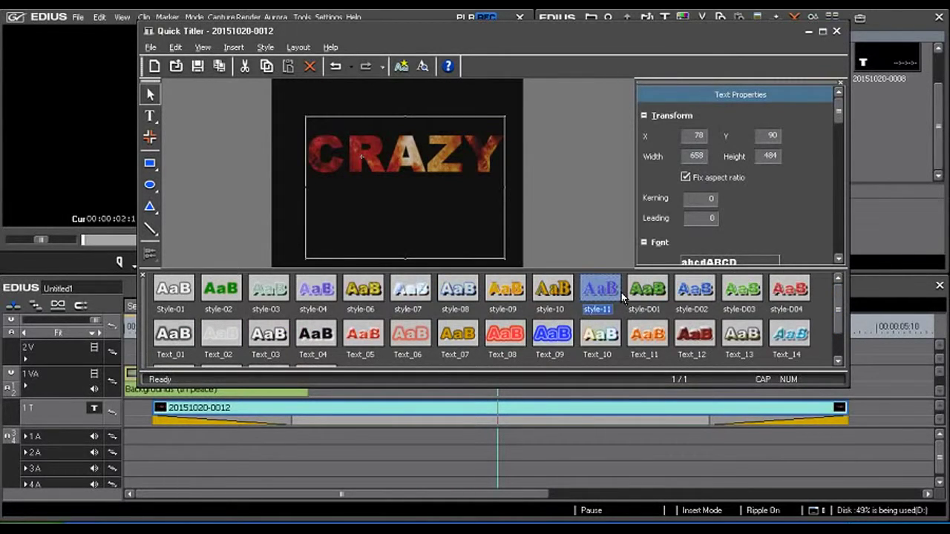
# Try style-11, style-10 and style-06, settle on purple style-04, and save the title.
pyautogui.click(620, 293)
pyautogui.click(559, 294)
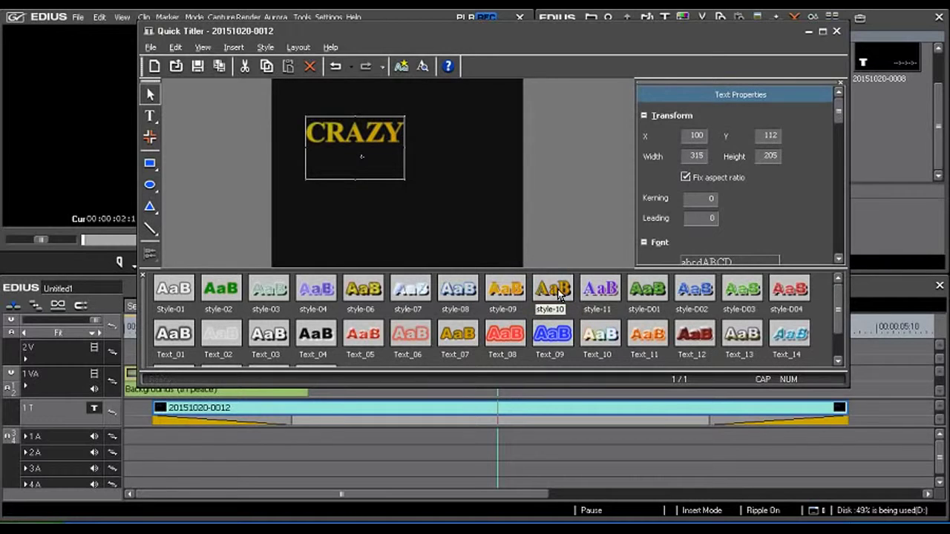
pyautogui.click(363, 295)
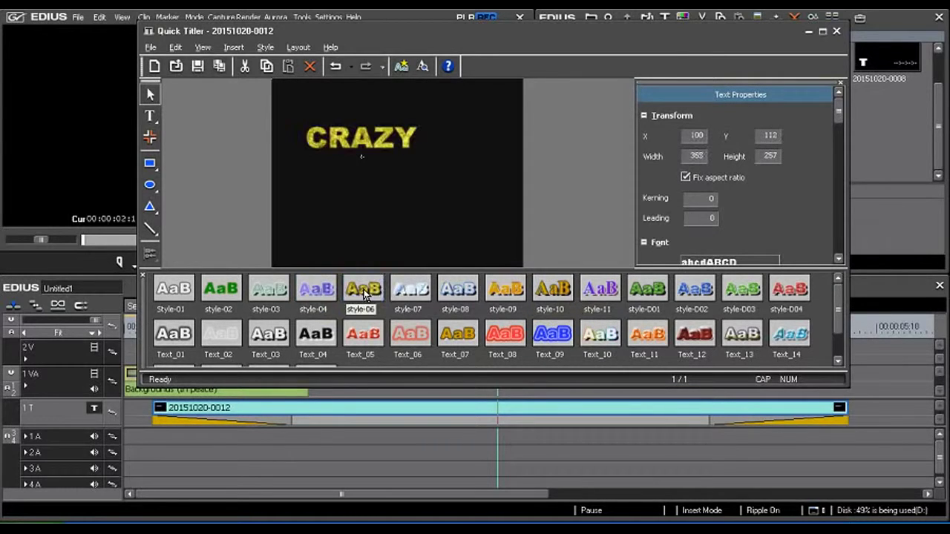
pyautogui.click(321, 295)
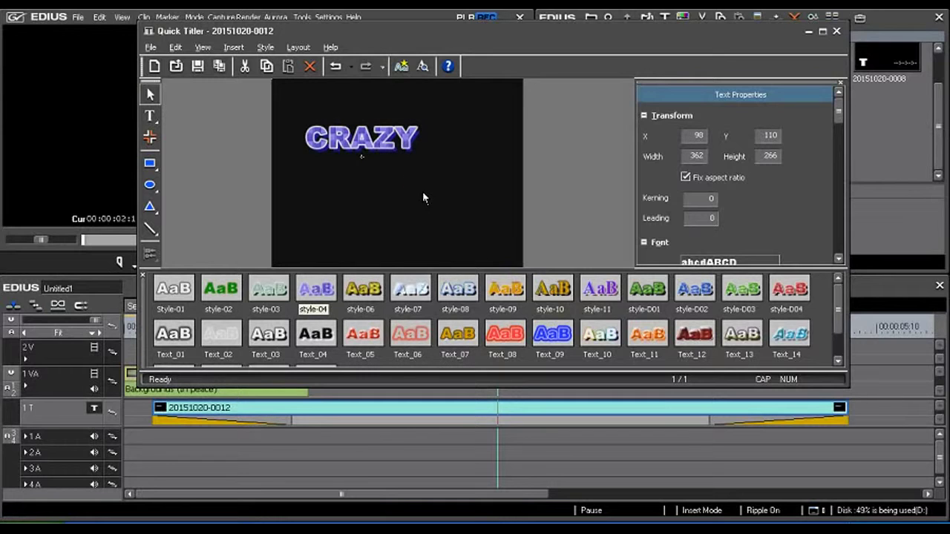
pyautogui.click(197, 68)
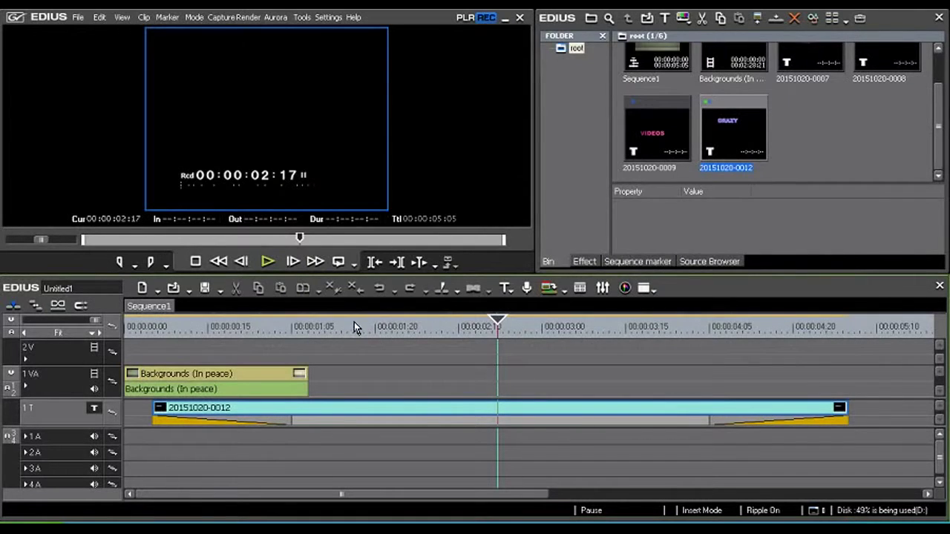
# Place the CRAZY title clip at the timeline start and trim its end much shorter.
pyautogui.moveTo(317, 408); pyautogui.dragTo(155, 423)
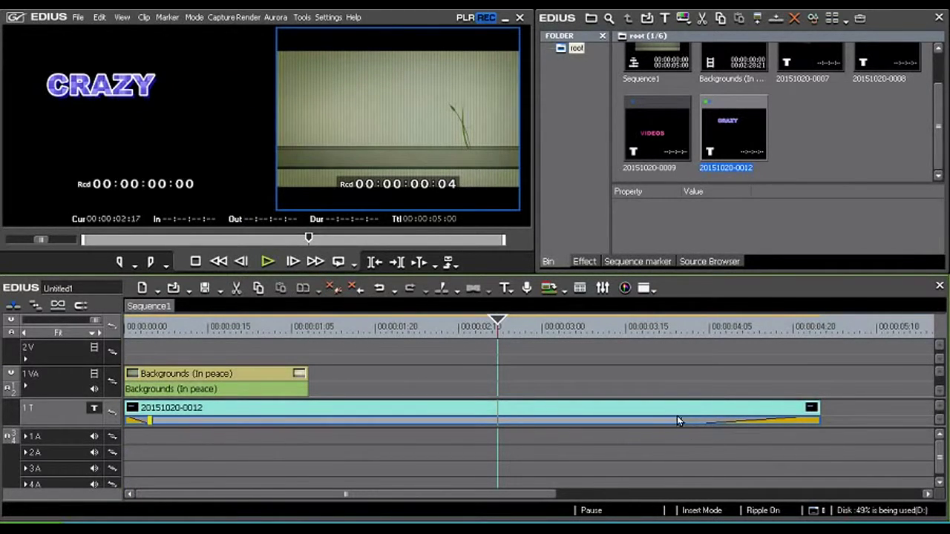
pyautogui.moveTo(681, 424); pyautogui.dragTo(793, 422)
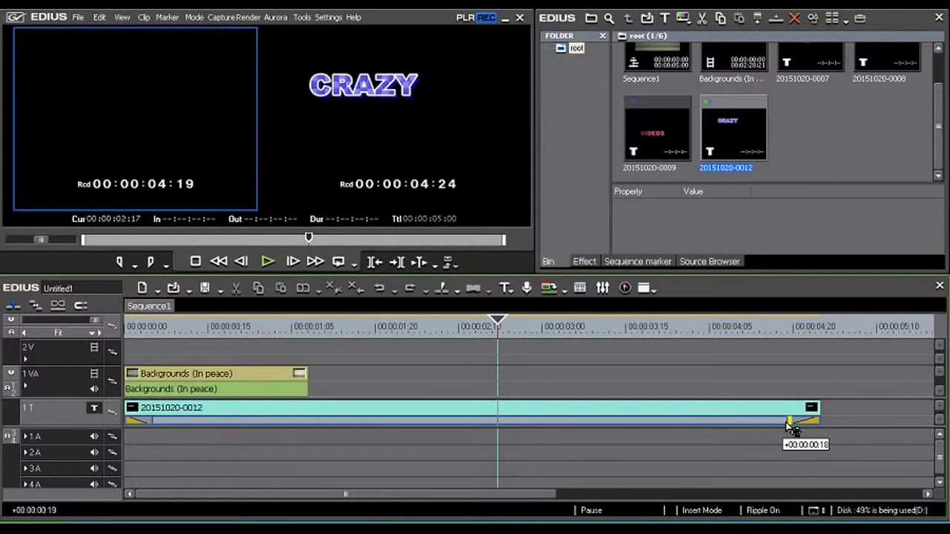
pyautogui.moveTo(818, 408); pyautogui.dragTo(190, 407)
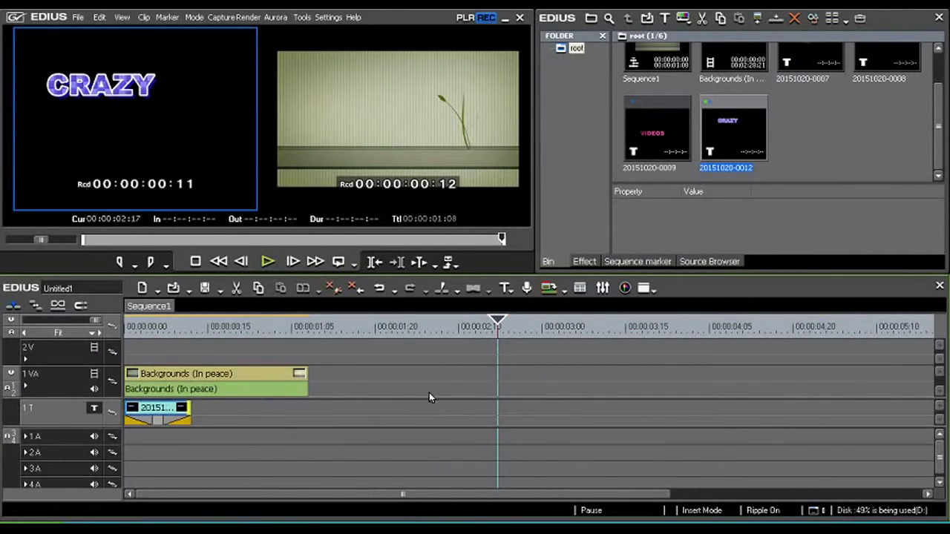
# Preview the opening frames and add a fade key point at frame 07.
pyautogui.press('Home')
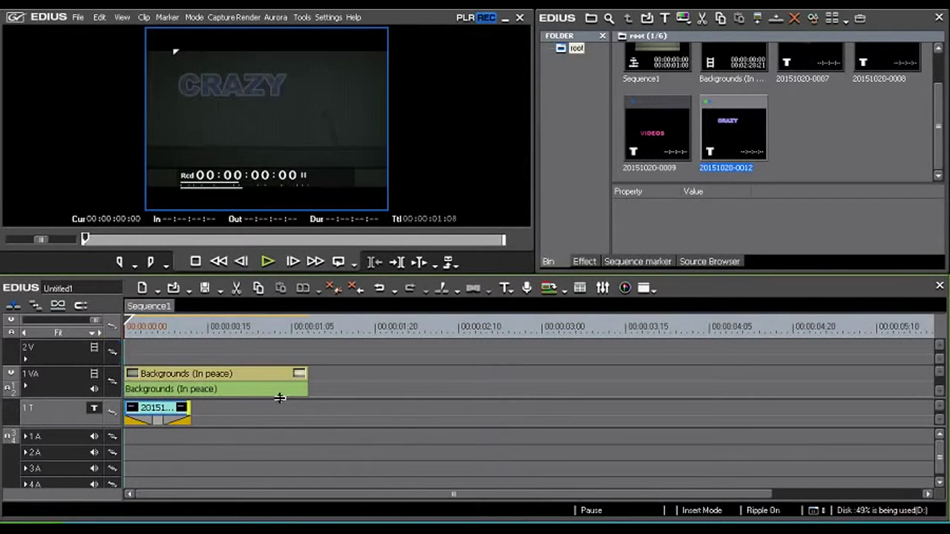
pyautogui.press('space')
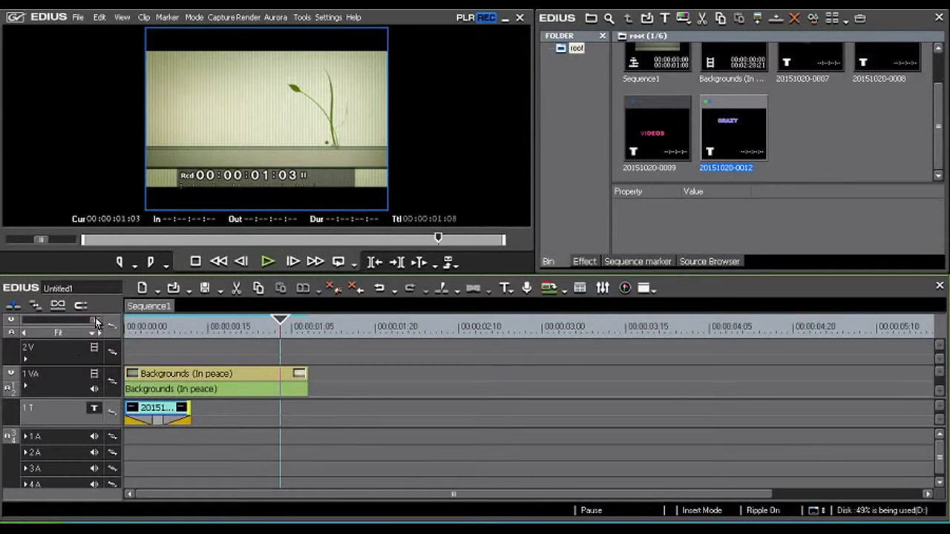
pyautogui.scroll(-1, 95, 326)
pyautogui.scroll(2, 89, 326)
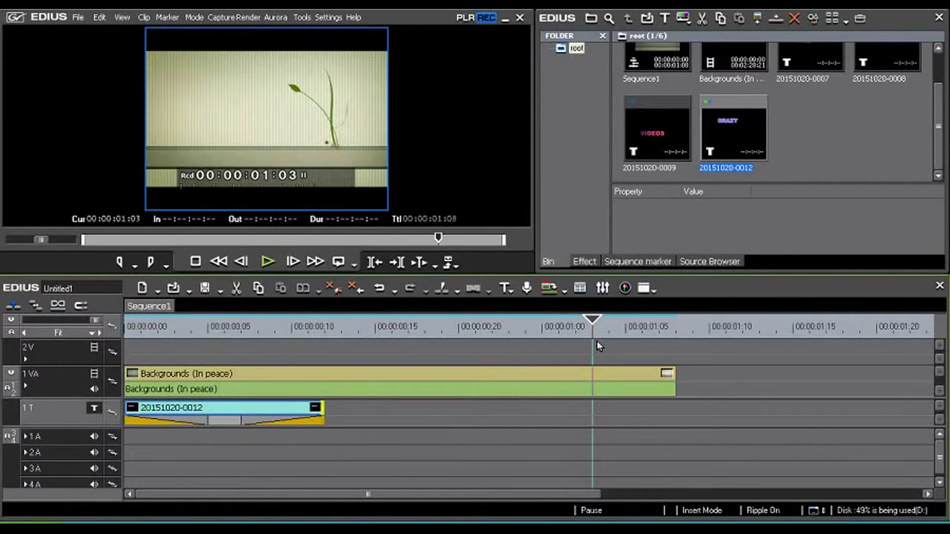
pyautogui.moveTo(594, 325); pyautogui.dragTo(132, 366)
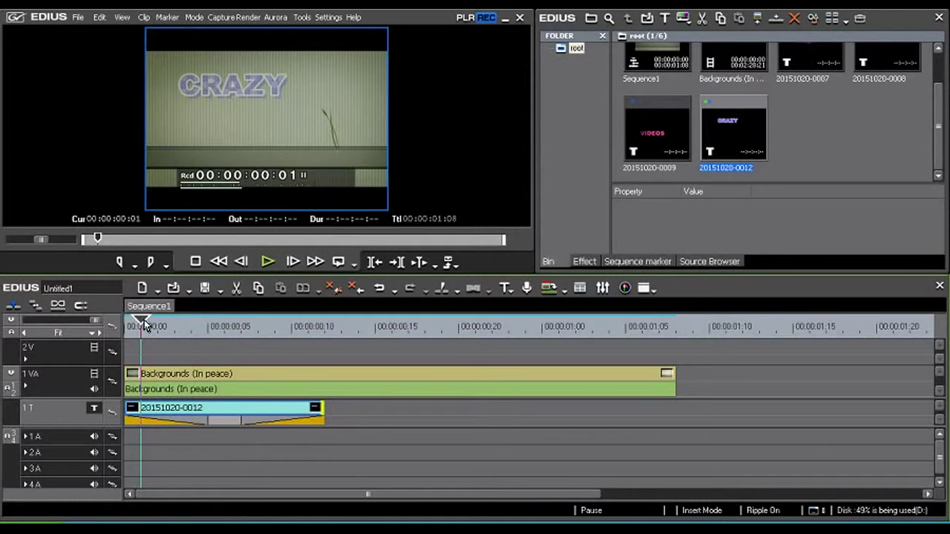
pyautogui.moveTo(146, 326); pyautogui.dragTo(129, 326)
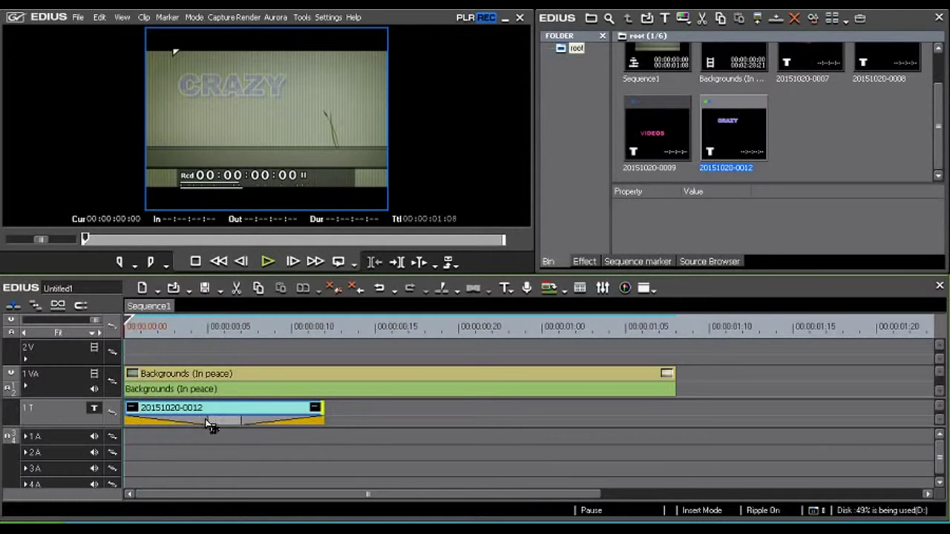
pyautogui.press('space')
pyautogui.press('space')
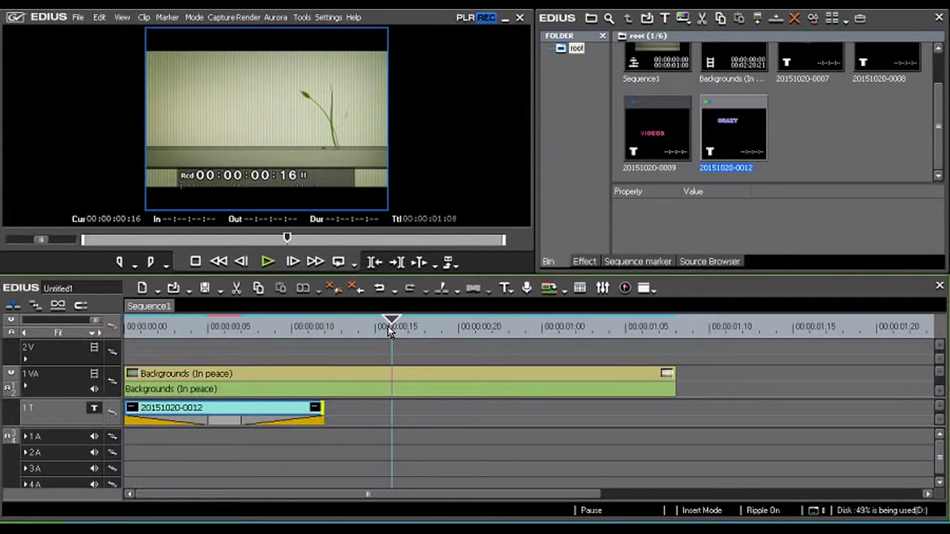
pyautogui.moveTo(388, 326); pyautogui.dragTo(222, 329)
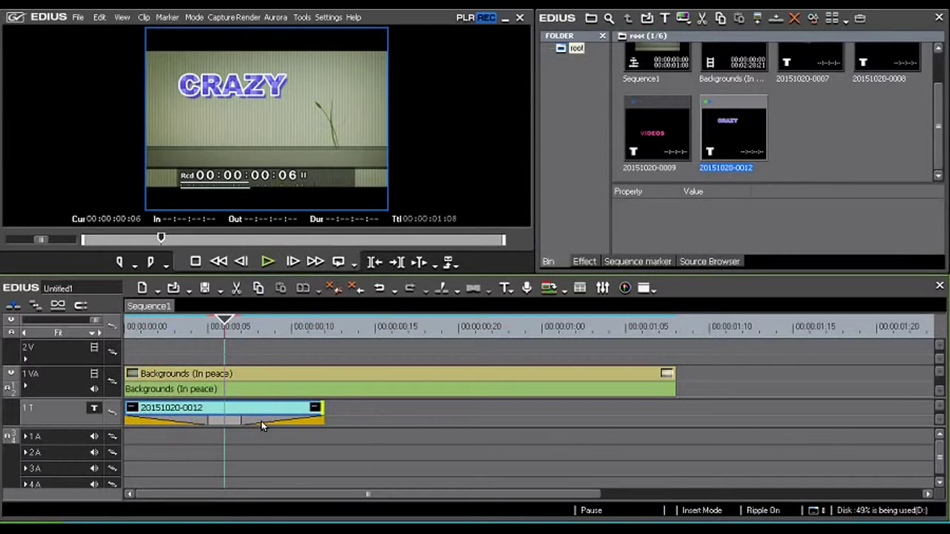
pyautogui.moveTo(229, 326); pyautogui.dragTo(322, 330)
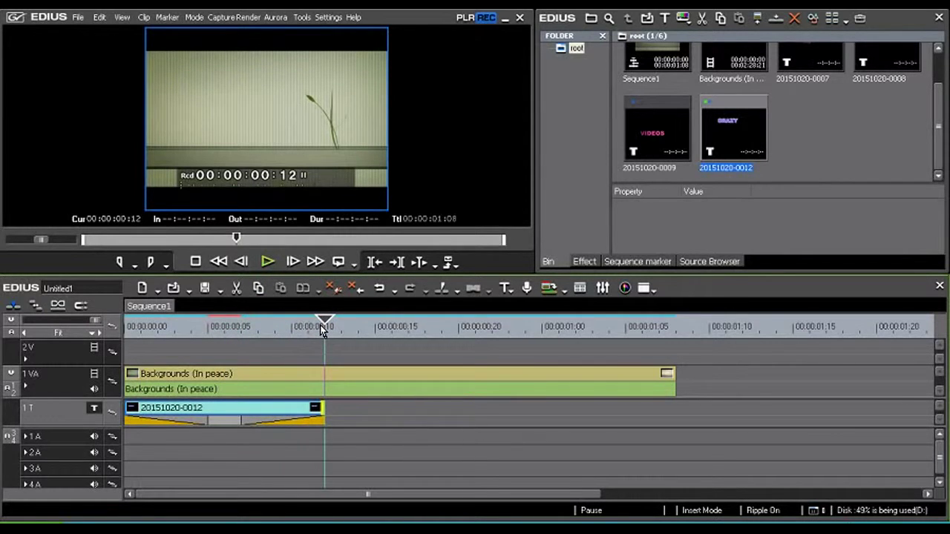
pyautogui.moveTo(319, 325); pyautogui.dragTo(246, 337)
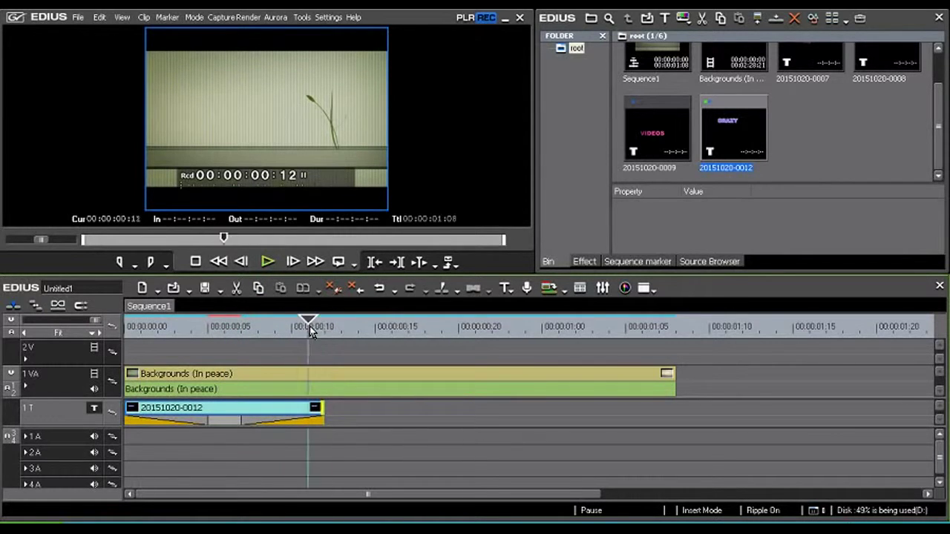
pyautogui.click(244, 421)
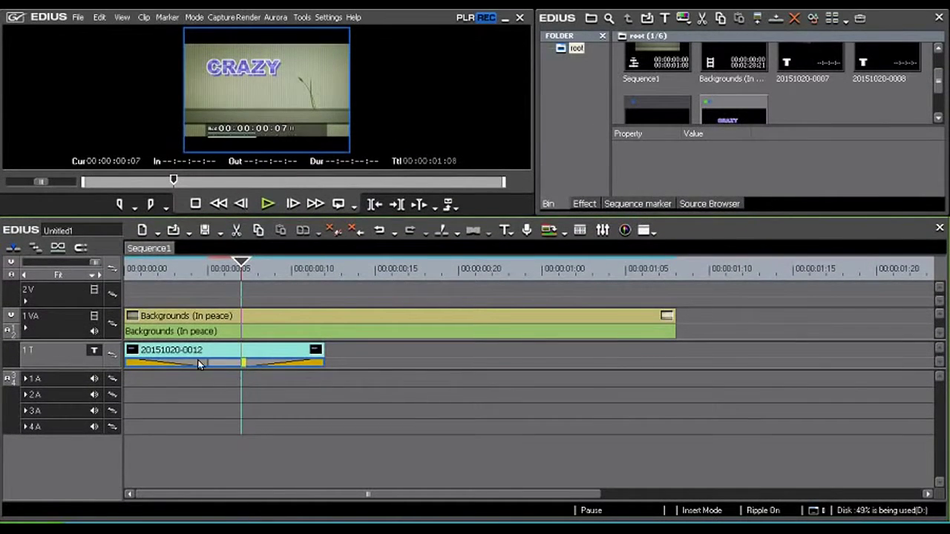
# Move CRAZY's fade-in key point earlier and fade-out key point later, then play back frames 05–09.
pyautogui.moveTo(207, 363); pyautogui.dragTo(172, 365)
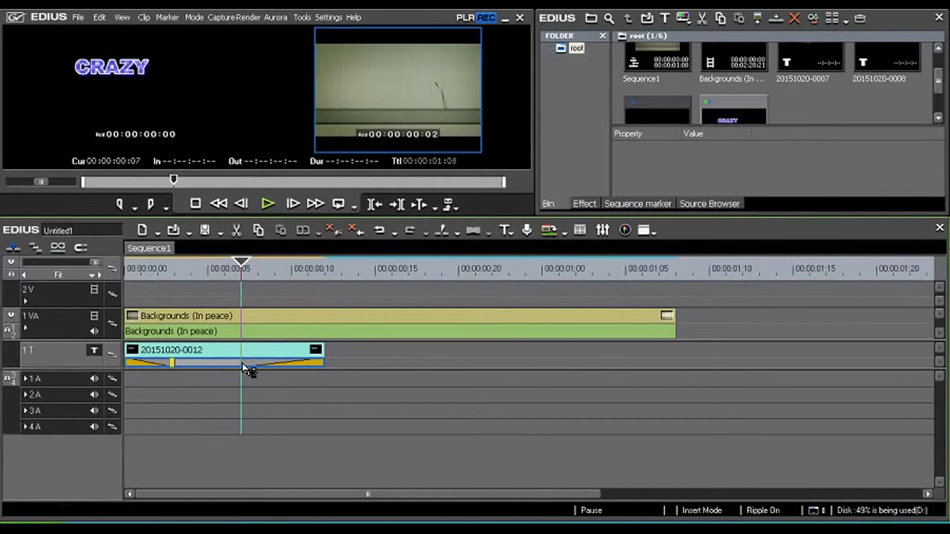
pyautogui.moveTo(242, 362); pyautogui.dragTo(277, 362)
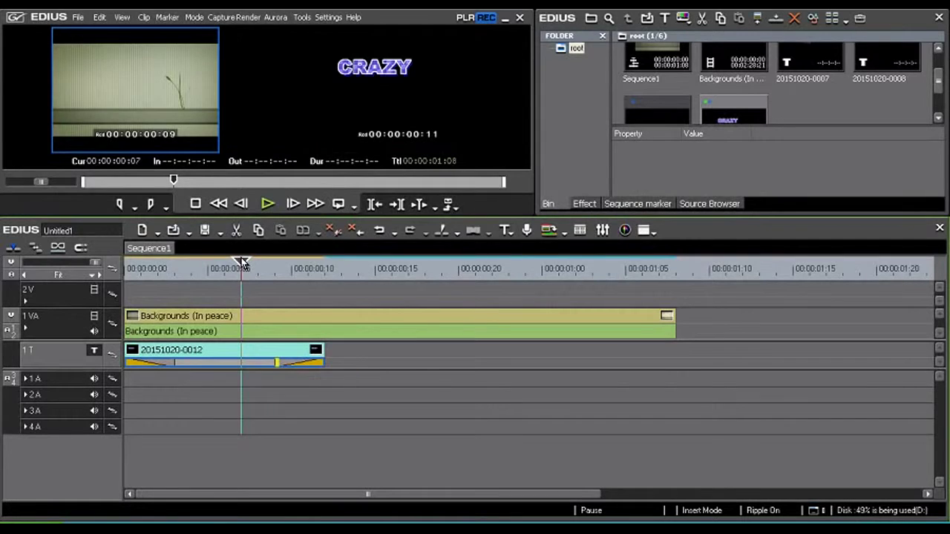
pyautogui.press('Home')
pyautogui.press('space')
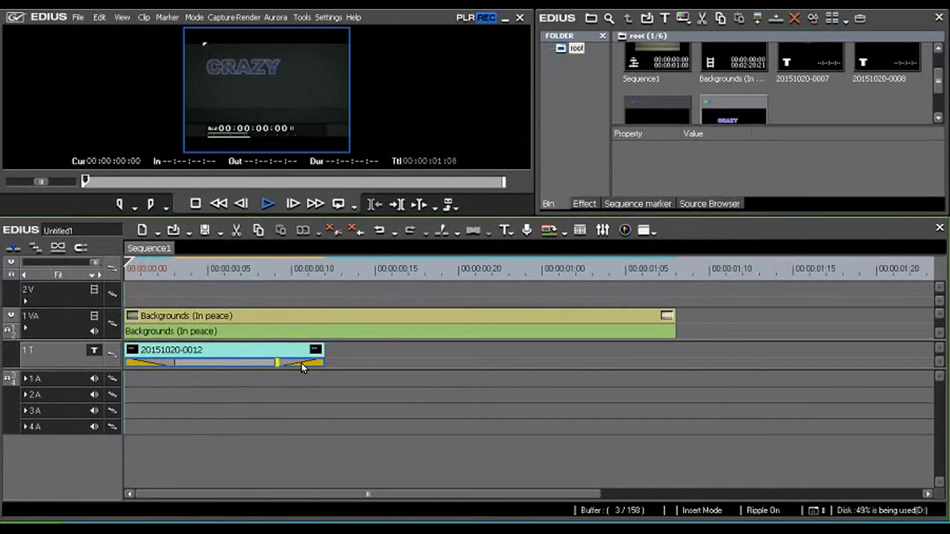
pyautogui.press('space')
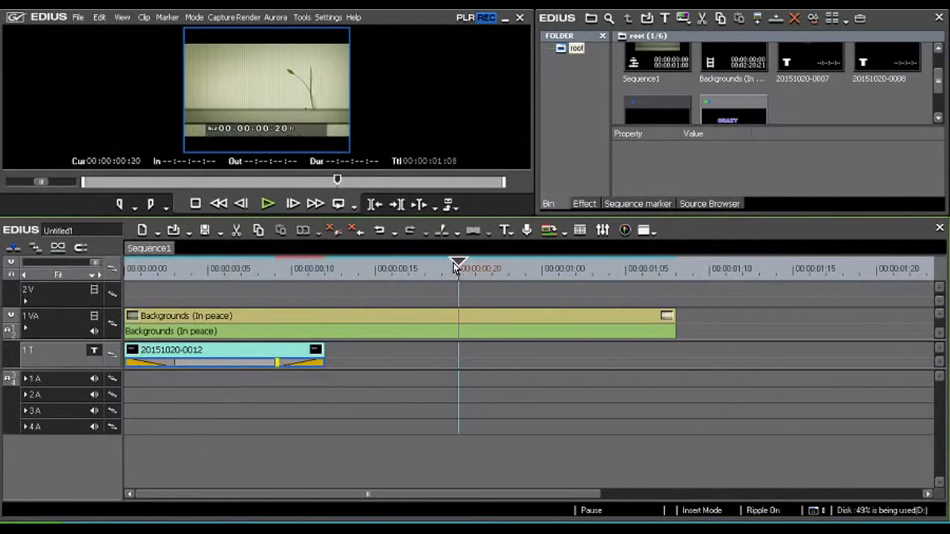
pyautogui.moveTo(455, 267)
pyautogui.mouseDown()
pyautogui.moveTo(201, 294)
pyautogui.moveTo(264, 299)
pyautogui.mouseUp()
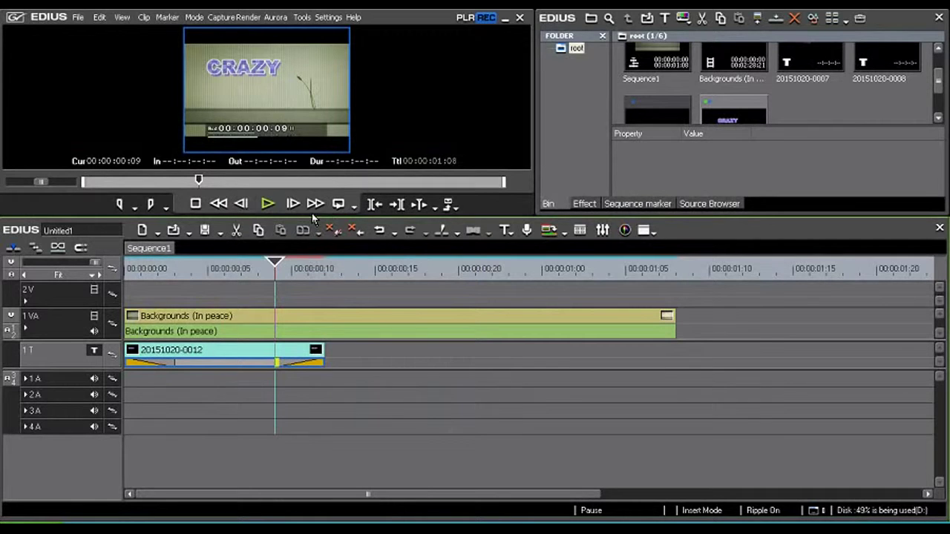
# Create a title on a new track reading VIDEOS in red Text_08 style and save it.
pyautogui.click(507, 230)
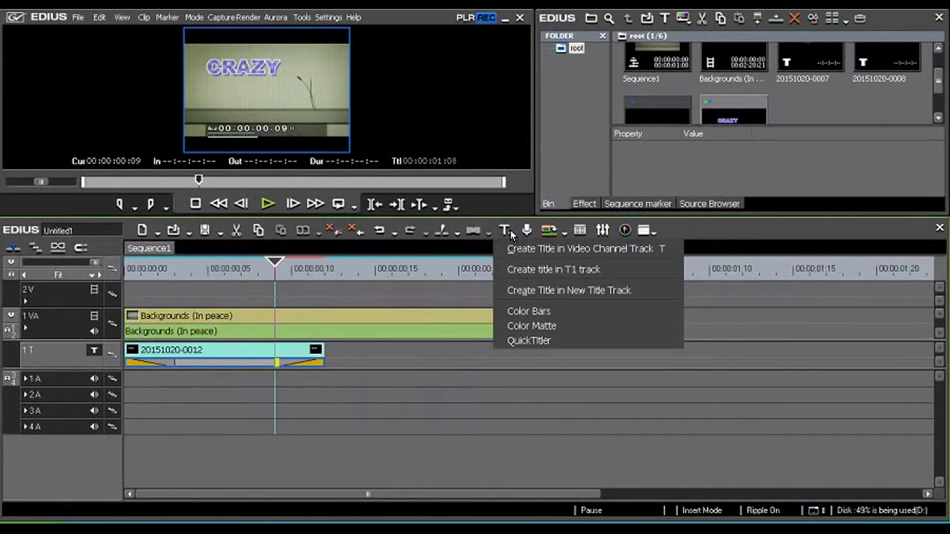
pyautogui.click(594, 292)
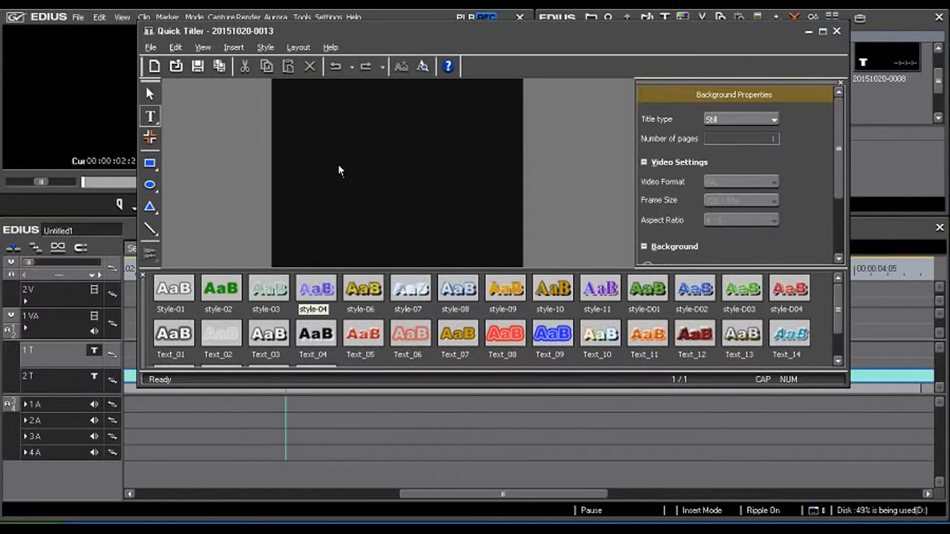
pyautogui.write('VIDEOS')
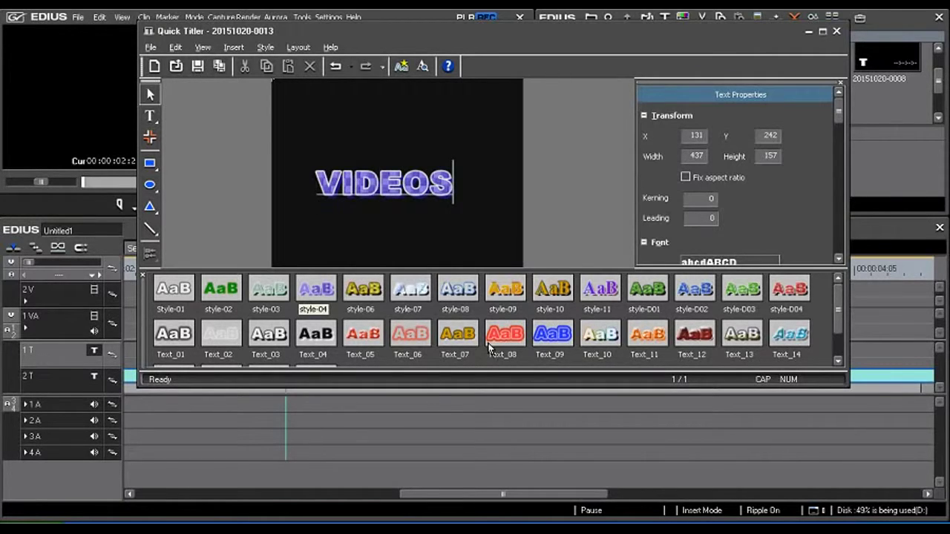
pyautogui.click(510, 336)
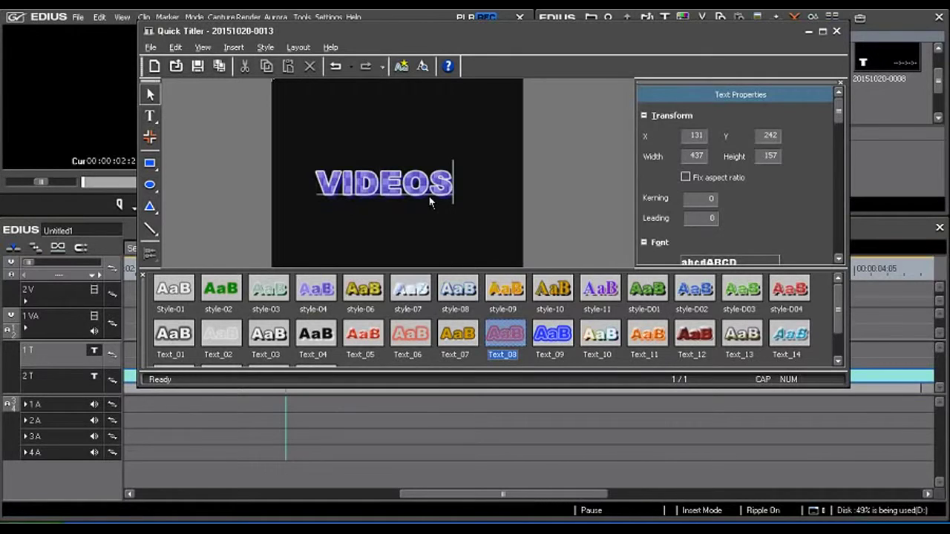
pyautogui.click(428, 195)
pyautogui.click(484, 340)
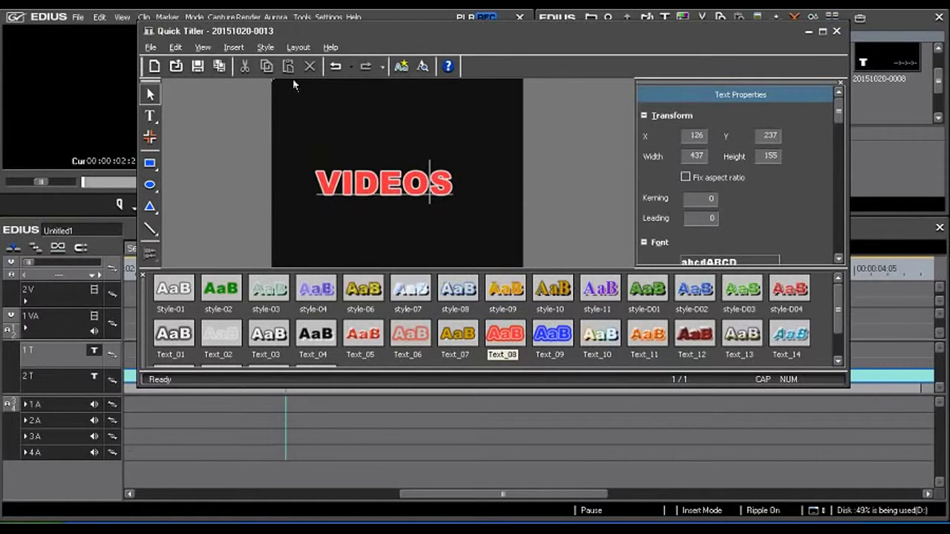
pyautogui.click(197, 67)
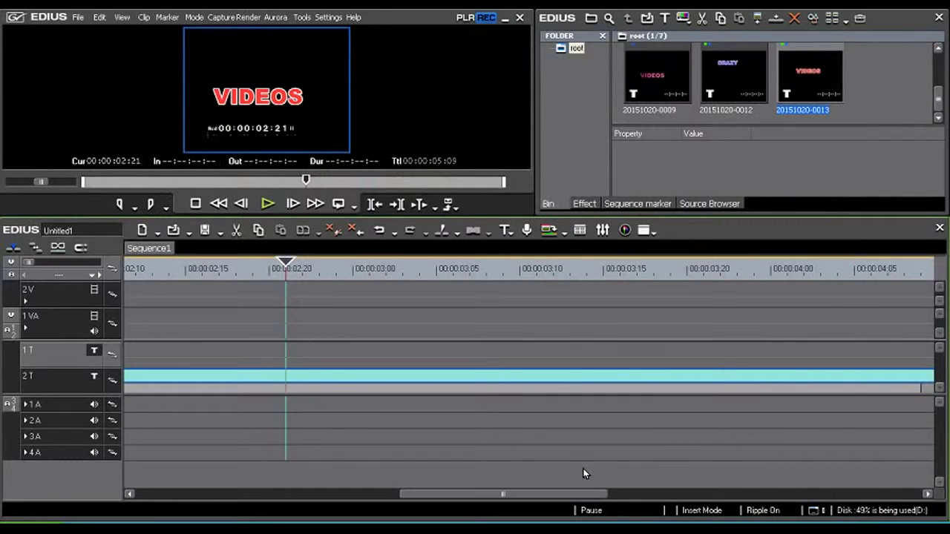
# Move the VIDEOS clip 0013 later on 2T and set its fade-in.
pyautogui.moveTo(559, 494); pyautogui.dragTo(255, 451)
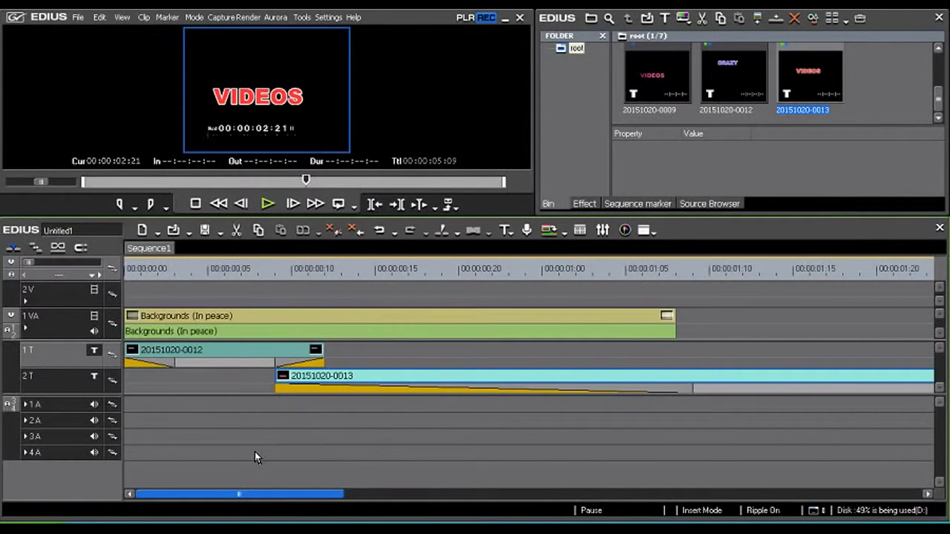
pyautogui.moveTo(328, 376); pyautogui.dragTo(378, 376)
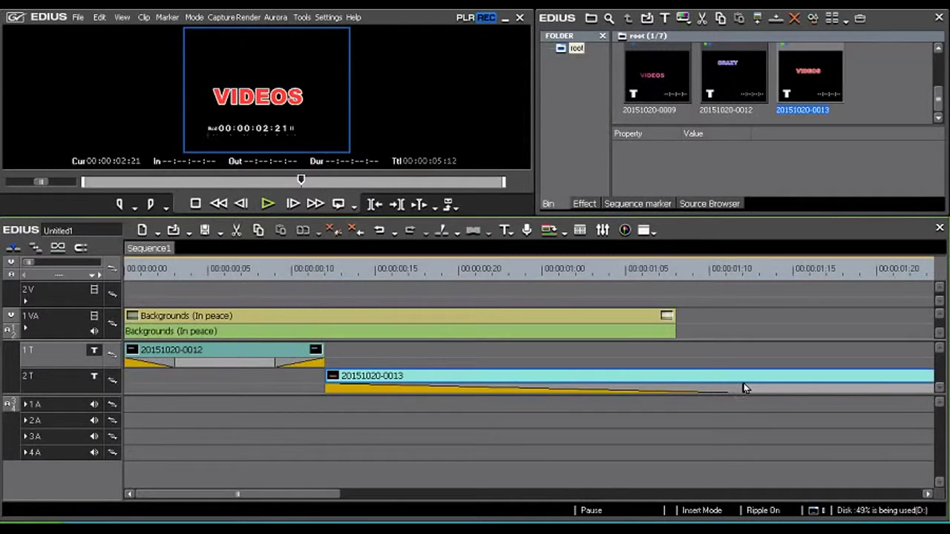
pyautogui.moveTo(744, 386); pyautogui.dragTo(389, 391)
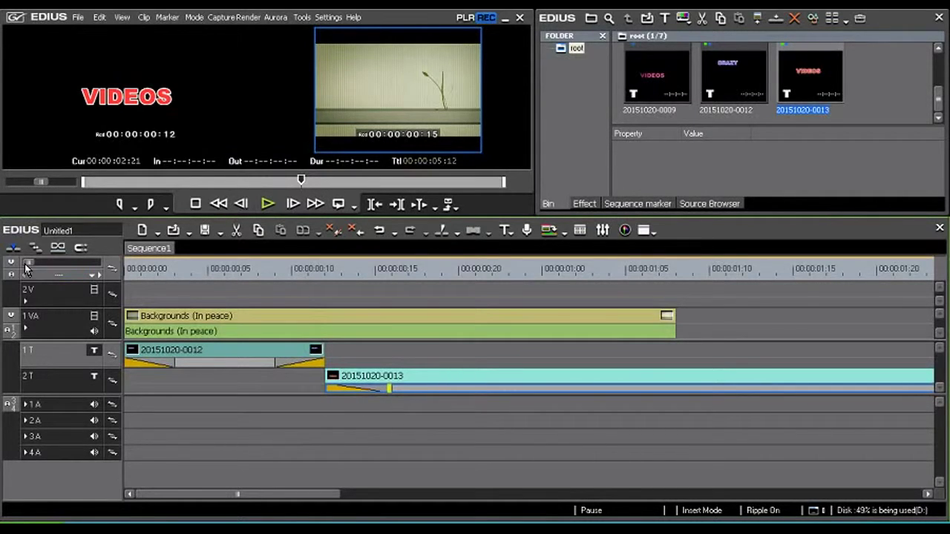
# Trim VIDEOS to end with Backgrounds at 00:00:01:08 and add a fade-out.
pyautogui.moveTo(32, 265); pyautogui.dragTo(59, 265)
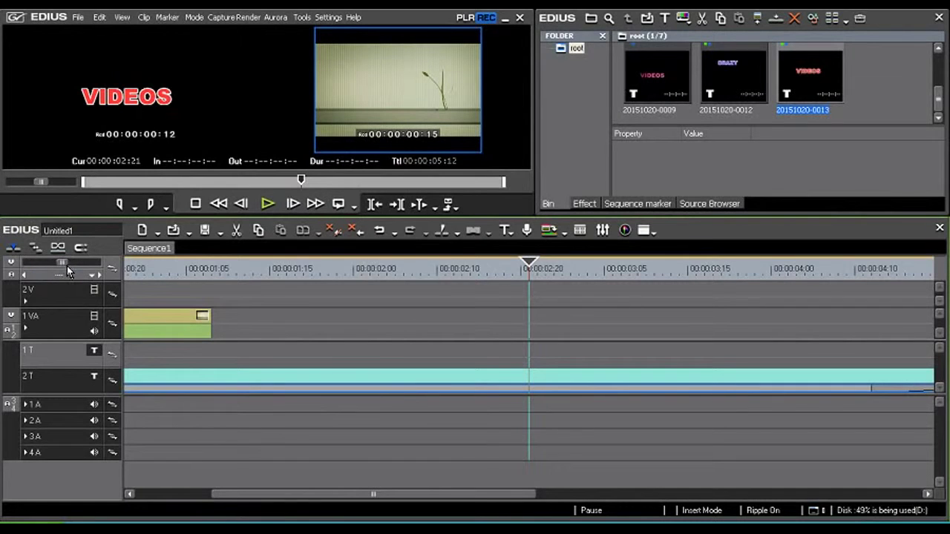
pyautogui.moveTo(67, 263); pyautogui.dragTo(95, 262)
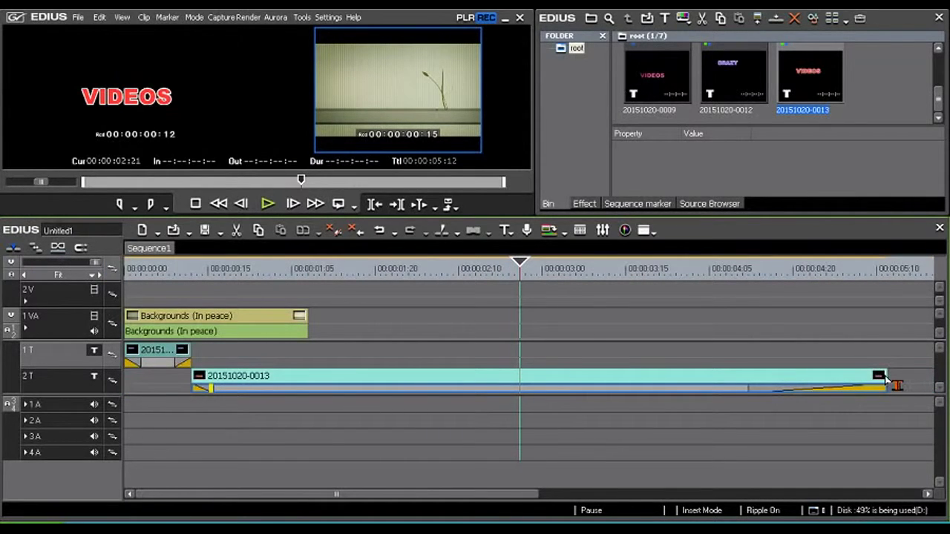
pyautogui.moveTo(891, 384); pyautogui.dragTo(402, 379)
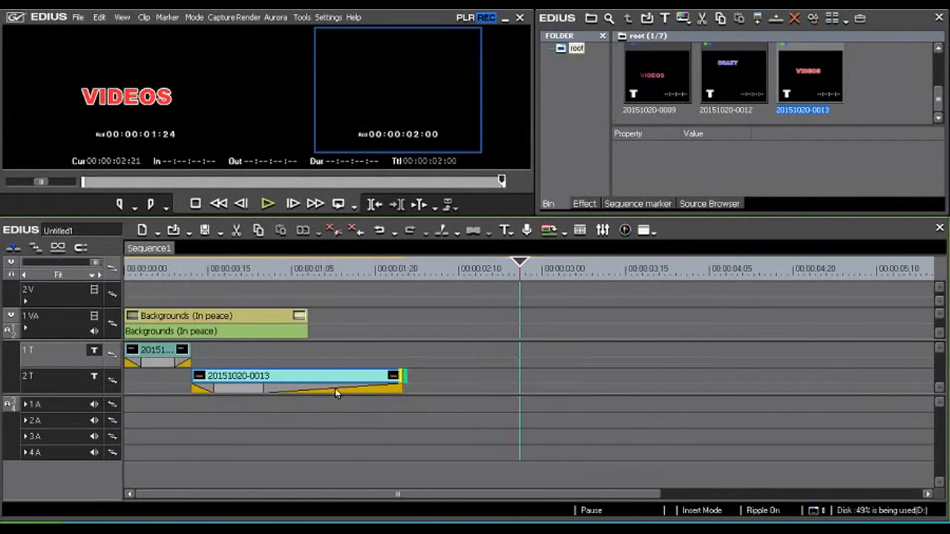
pyautogui.moveTo(322, 397)
pyautogui.mouseDown()
pyautogui.moveTo(360, 388)
pyautogui.moveTo(354, 374)
pyautogui.mouseUp()
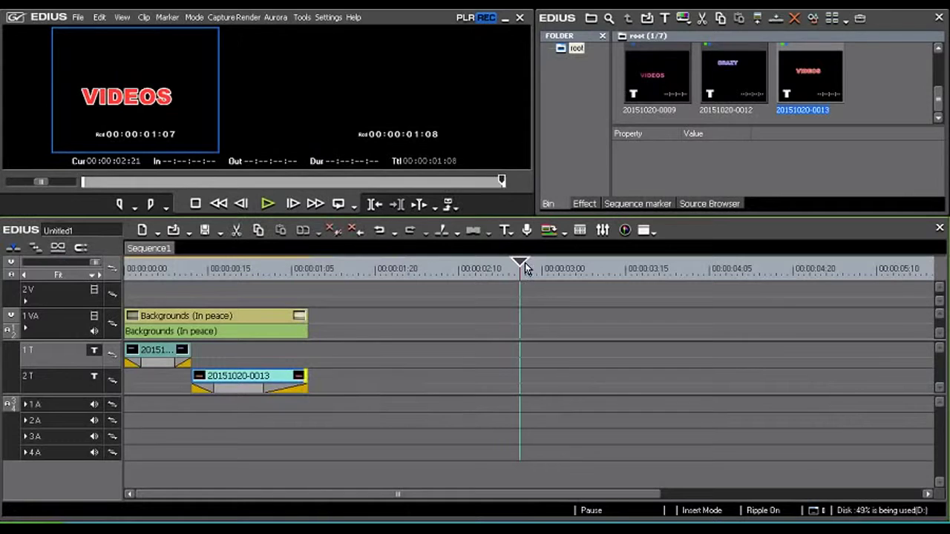
pyautogui.moveTo(104, 267); pyautogui.dragTo(99, 271)
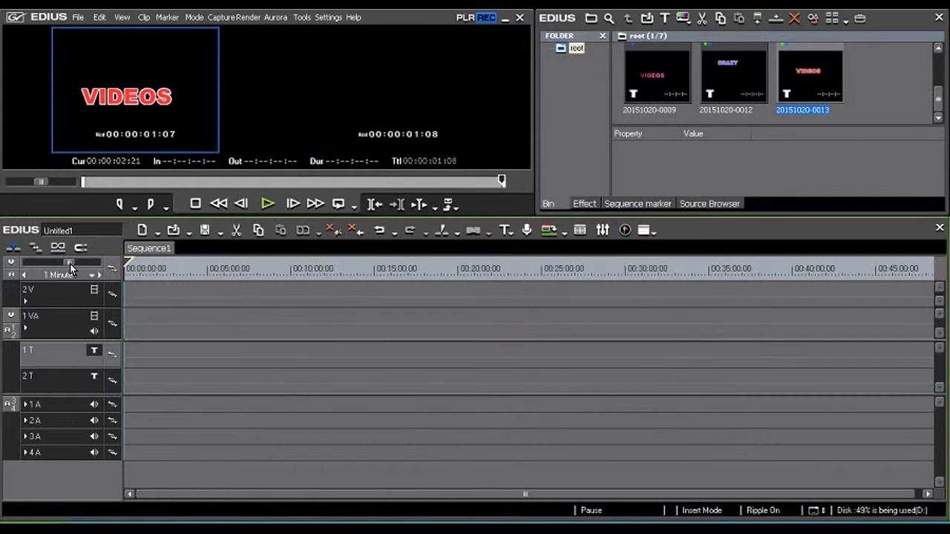
pyautogui.click(137, 271)
pyautogui.click(129, 268)
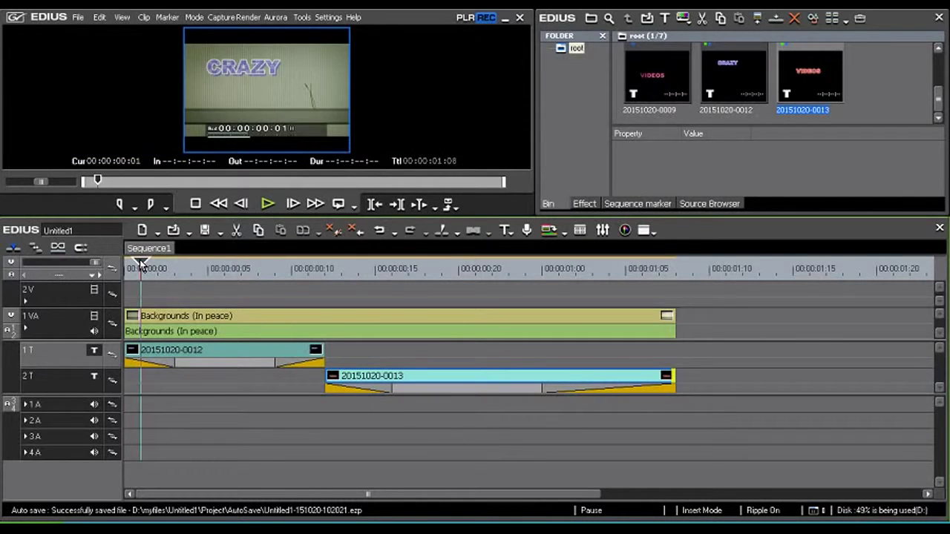
pyautogui.moveTo(193, 262)
pyautogui.mouseDown()
pyautogui.moveTo(577, 266)
pyautogui.moveTo(150, 272)
pyautogui.moveTo(416, 279)
pyautogui.mouseUp()
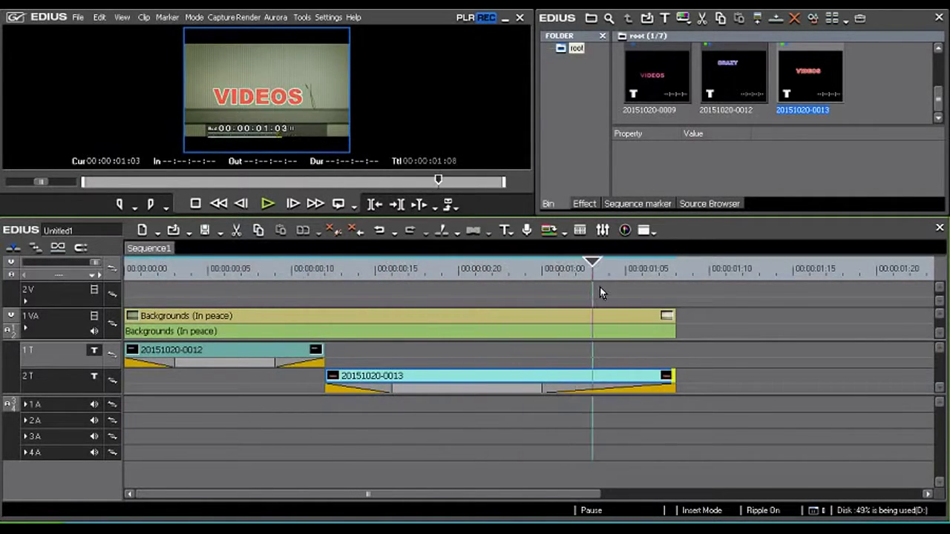
pyautogui.moveTo(417, 278)
pyautogui.mouseDown()
pyautogui.moveTo(627, 289)
pyautogui.moveTo(558, 297)
pyautogui.mouseUp()
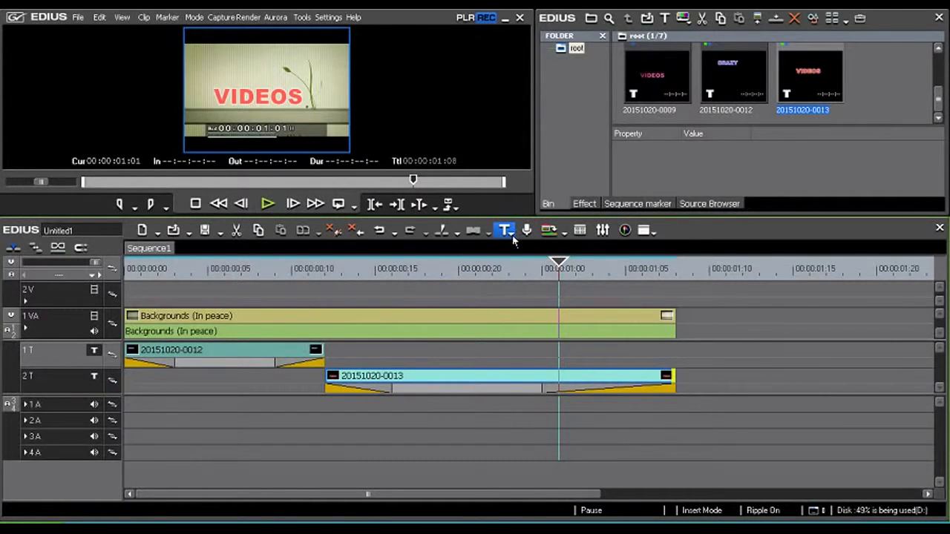
# Create a title on a new 3T track reading ENJOY in purple style-04 and save it.
pyautogui.click(512, 235)
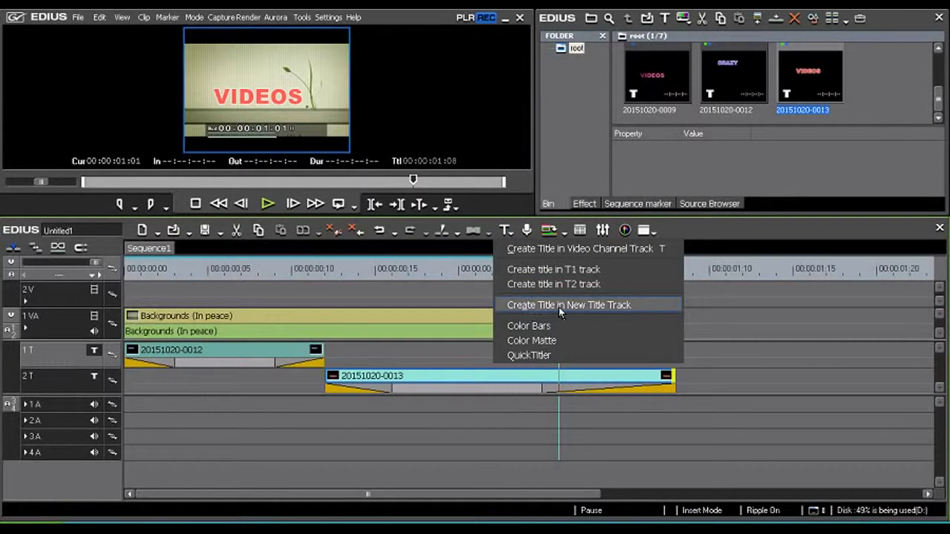
pyautogui.click(599, 304)
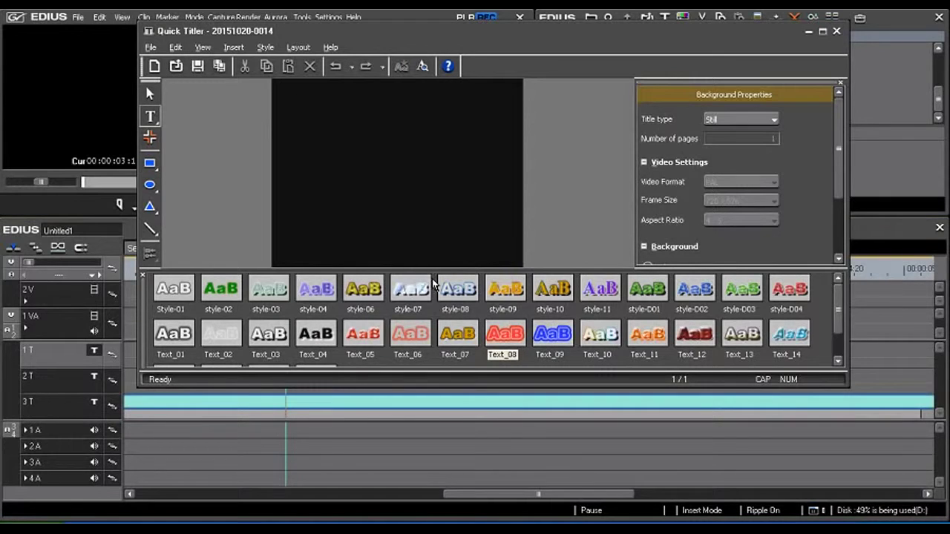
pyautogui.click(342, 192)
pyautogui.write('ENJ')
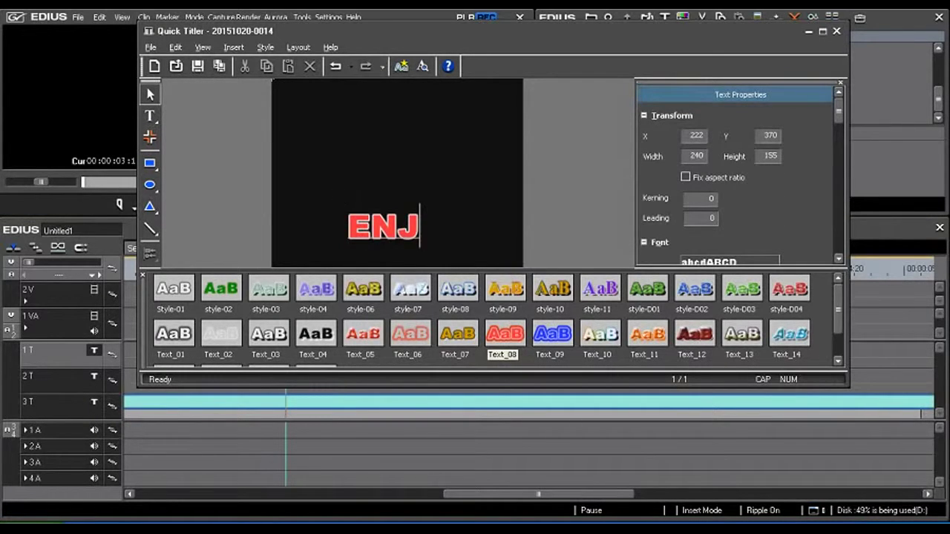
pyautogui.write('OY')
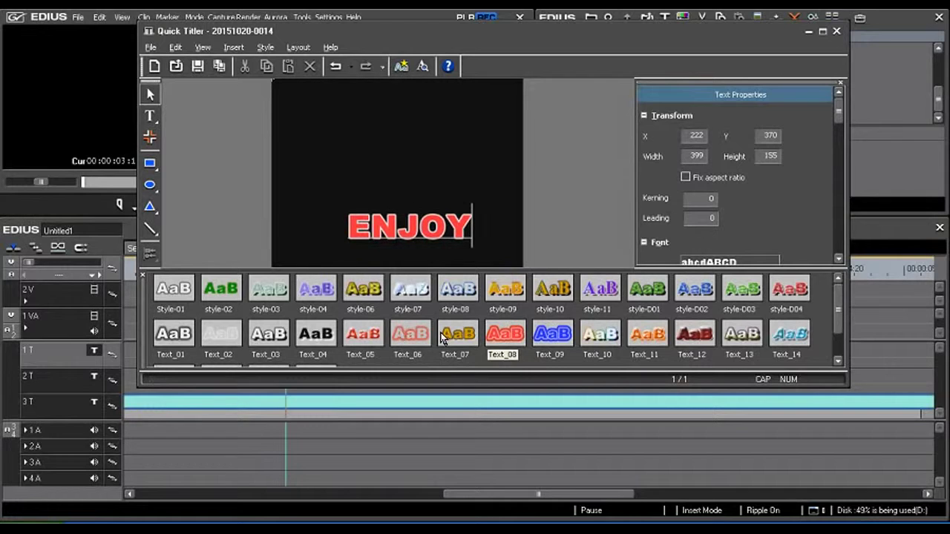
pyautogui.click(377, 225)
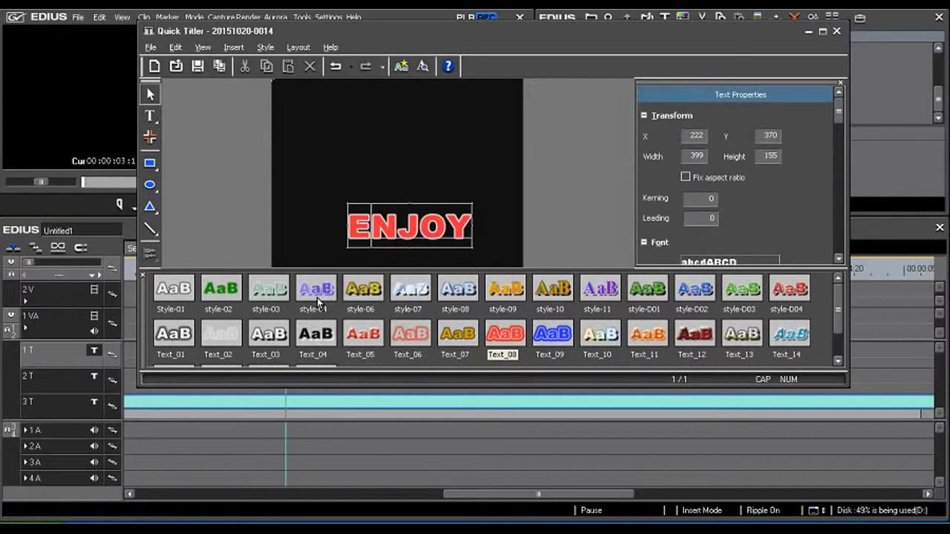
pyautogui.doubleClick(321, 295)
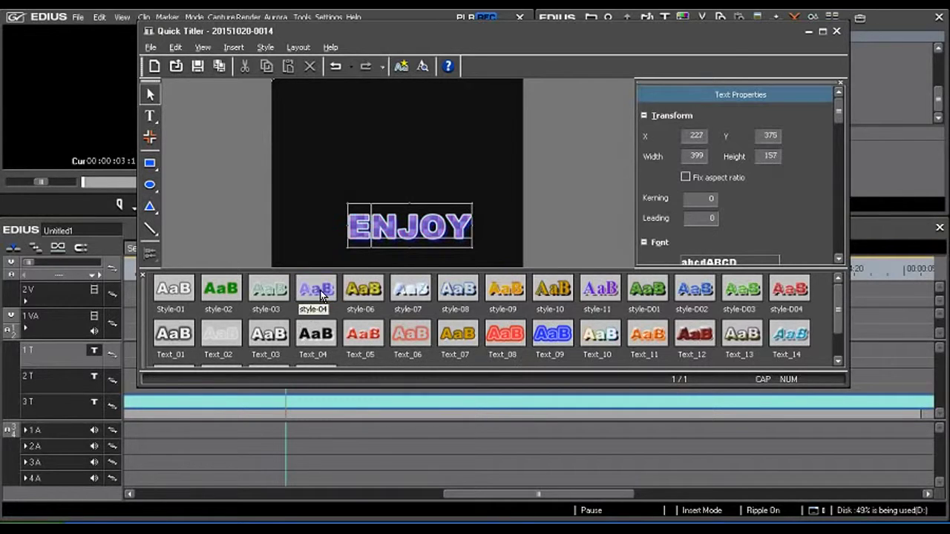
pyautogui.click(196, 66)
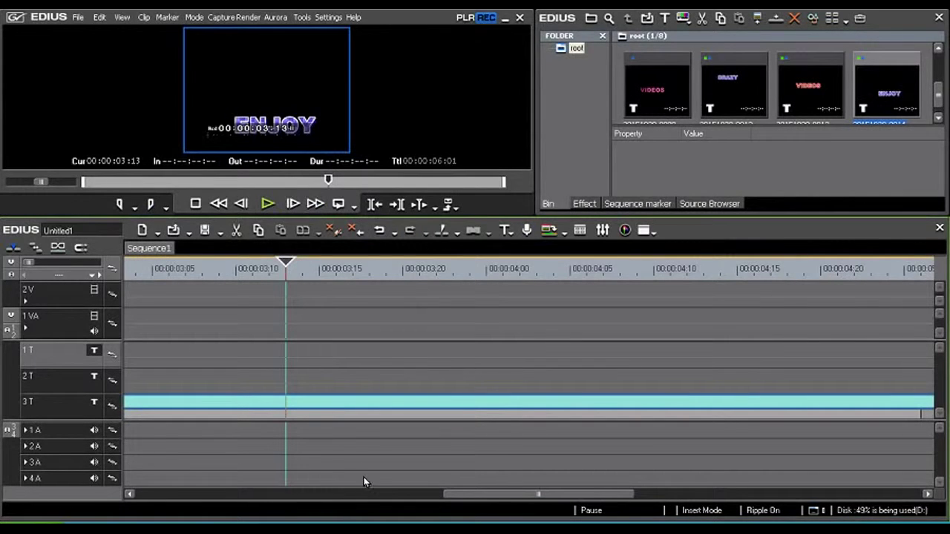
# Trim the VIDEOS clip 0013 shorter so ENJOY on 3T starts at its end, then preview.
pyautogui.moveTo(493, 494); pyautogui.dragTo(206, 493)
pyautogui.moveTo(502, 262)
pyautogui.mouseDown()
pyautogui.moveTo(418, 263)
pyautogui.moveTo(624, 264)
pyautogui.moveTo(533, 264)
pyautogui.mouseUp()
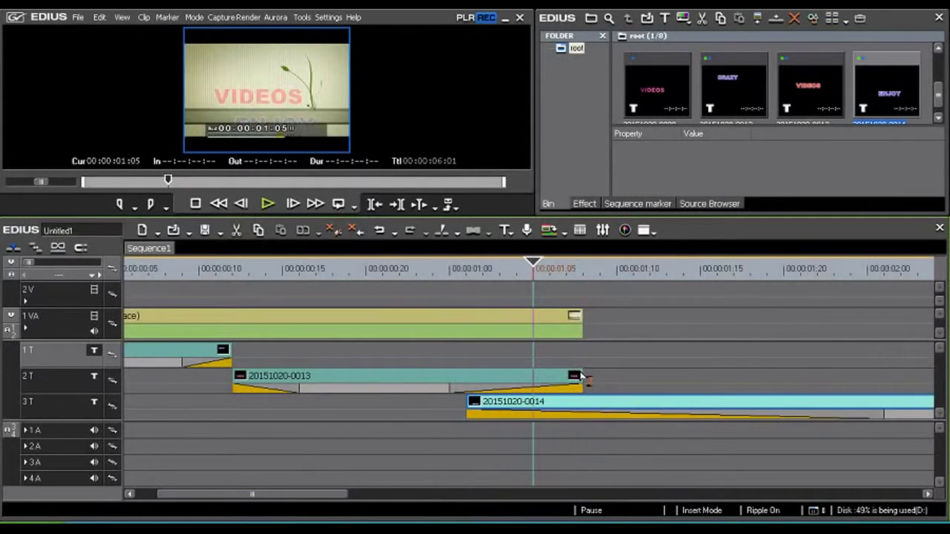
pyautogui.moveTo(583, 379); pyautogui.dragTo(424, 378)
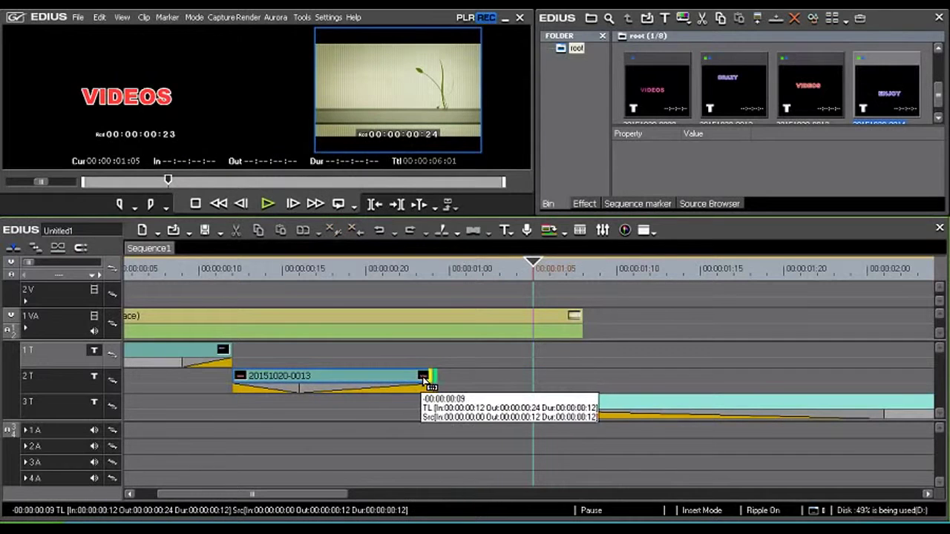
pyautogui.moveTo(432, 376); pyautogui.dragTo(482, 376)
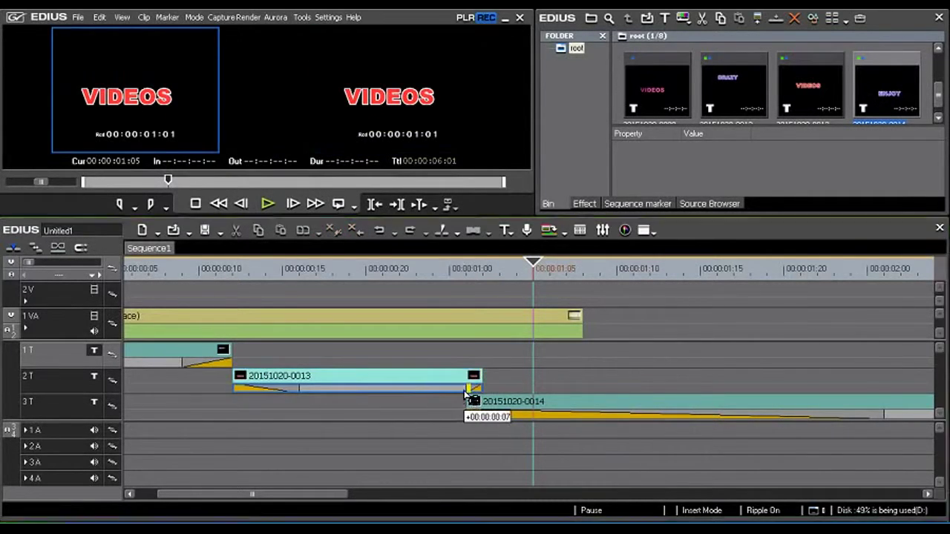
pyautogui.moveTo(483, 380); pyautogui.dragTo(352, 380)
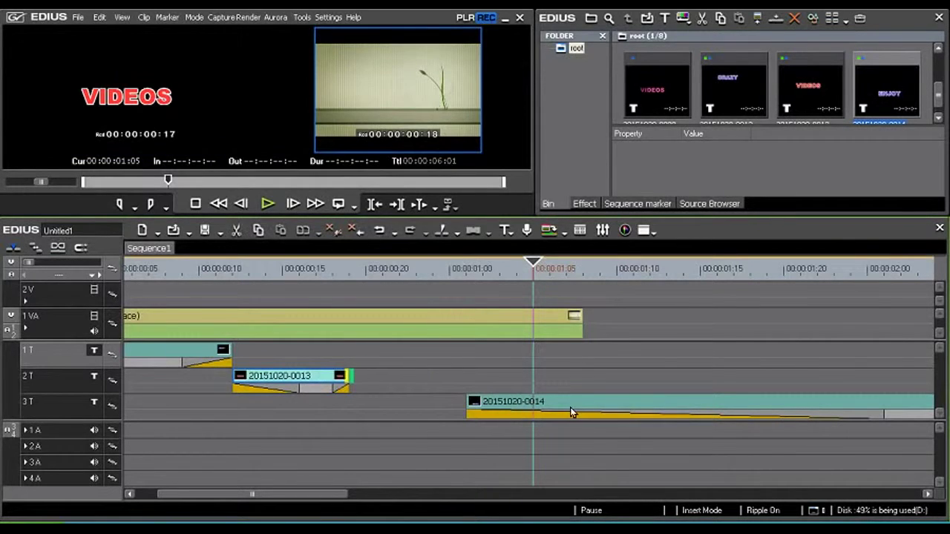
pyautogui.moveTo(469, 410); pyautogui.dragTo(460, 409)
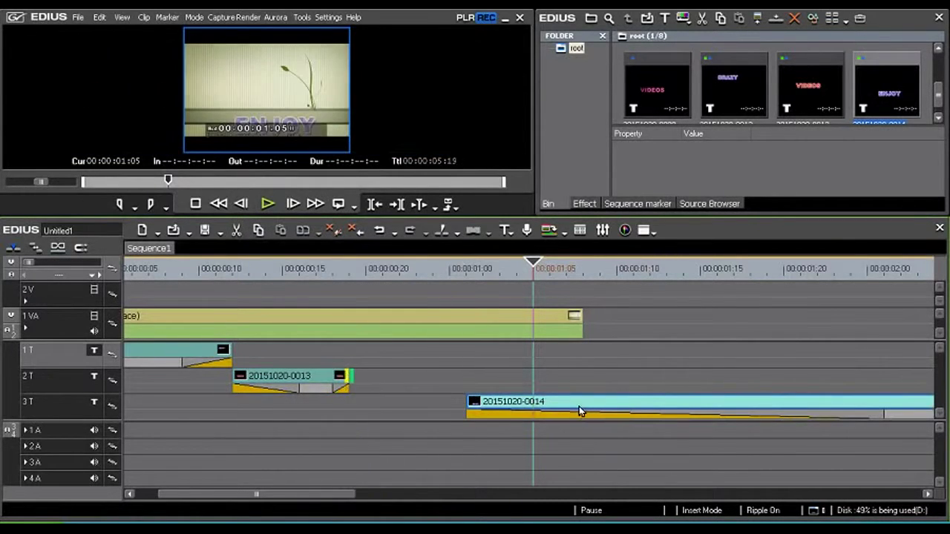
pyautogui.moveTo(522, 268)
pyautogui.mouseDown()
pyautogui.moveTo(472, 288)
pyautogui.moveTo(485, 287)
pyautogui.mouseUp()
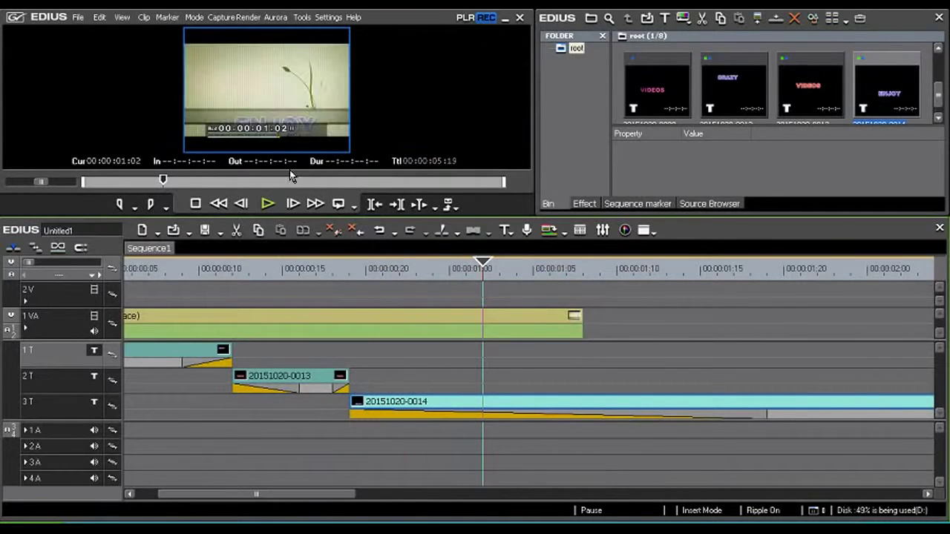